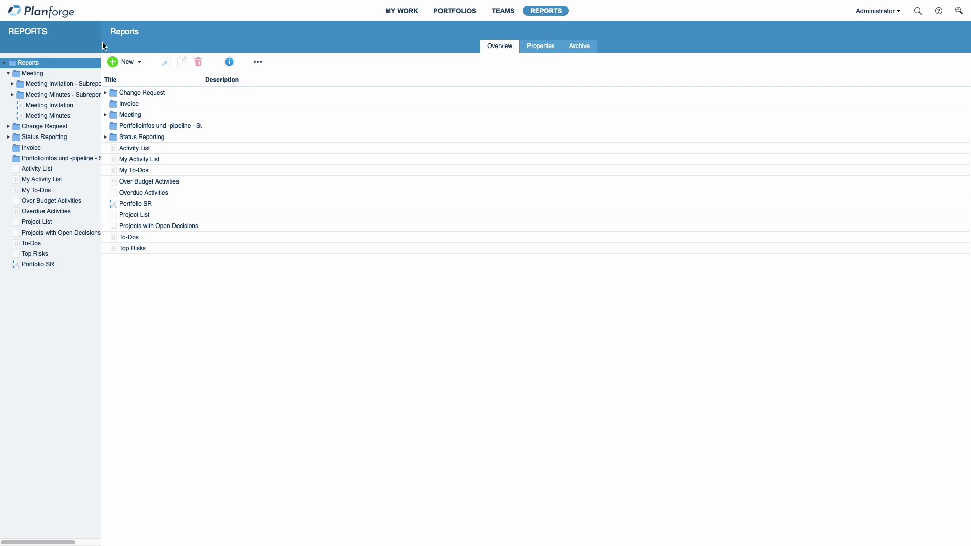
Step: Start a new simple report with title, name and description 'Test'
left_click(124, 62)
left_click(144, 78)
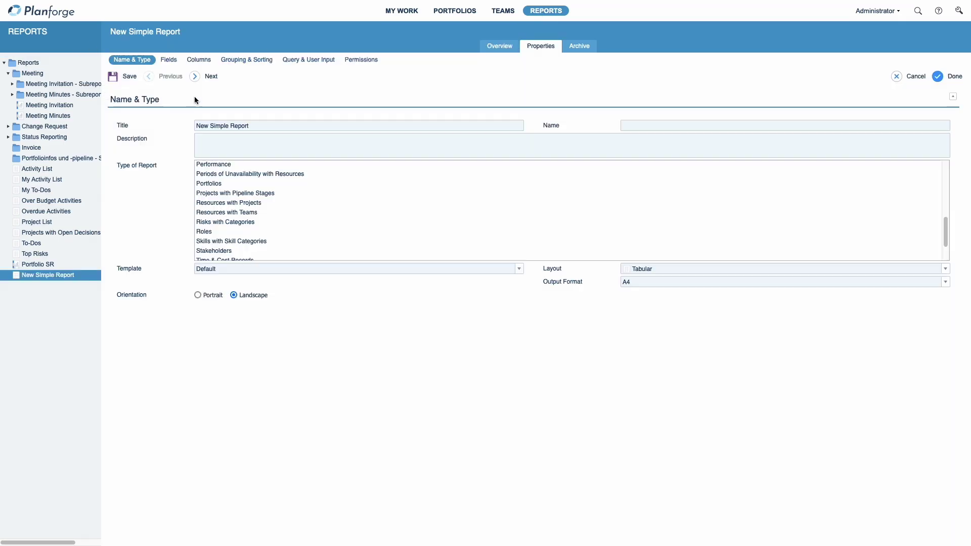
triple_click(260, 125)
type("Test")
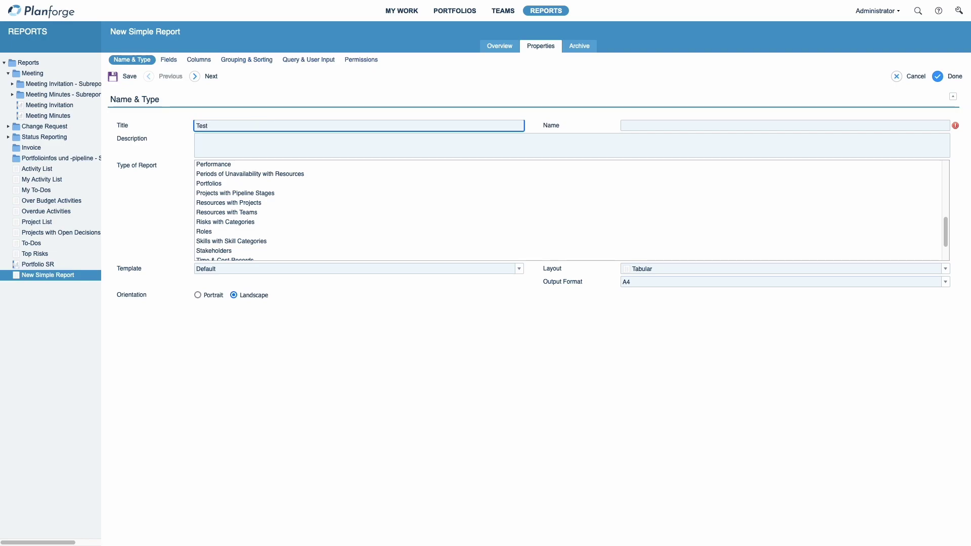
key("Tab")
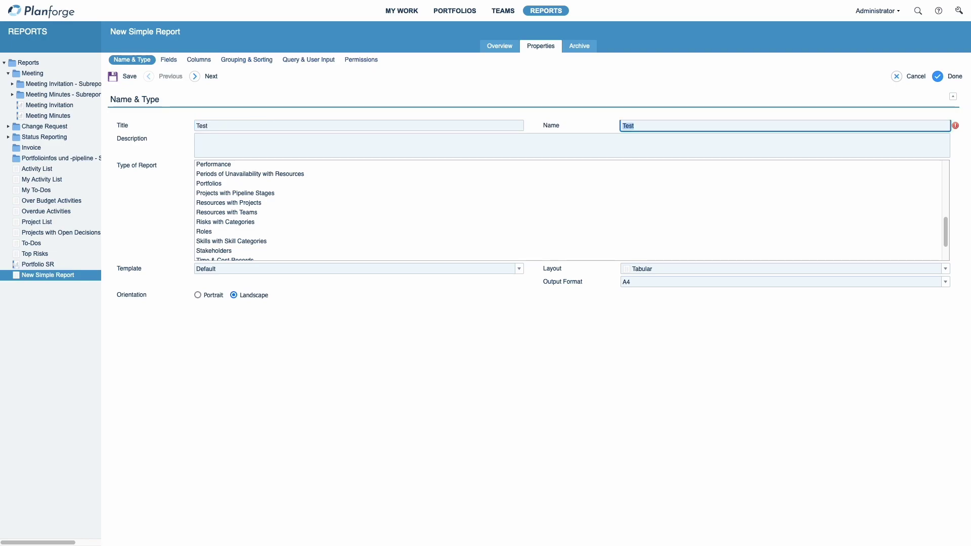
left_click(637, 145)
type("Test")
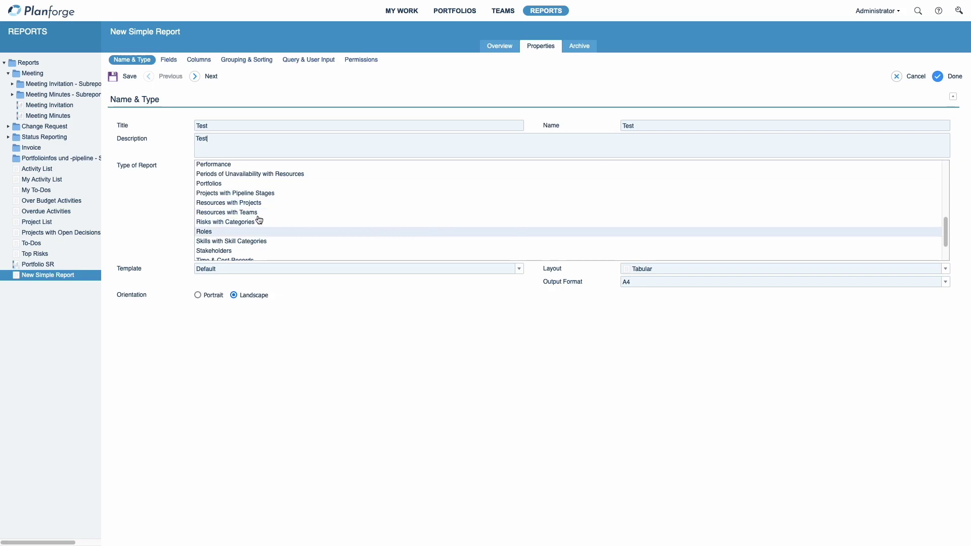
Step: Choose Projects with Pipeline Stages as the report type and keep the Tabular layout
scroll(262, 215, "down", 3)
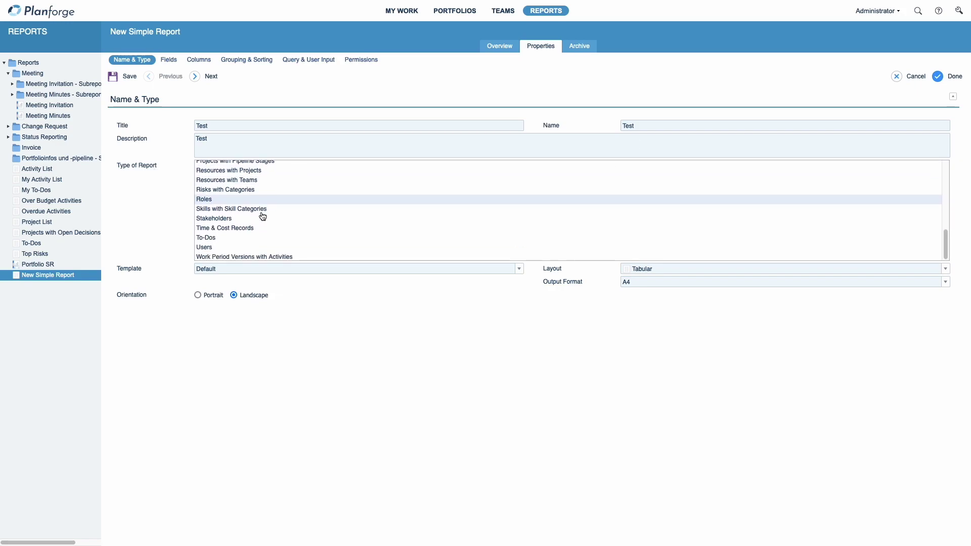
scroll(263, 216, "up", 3)
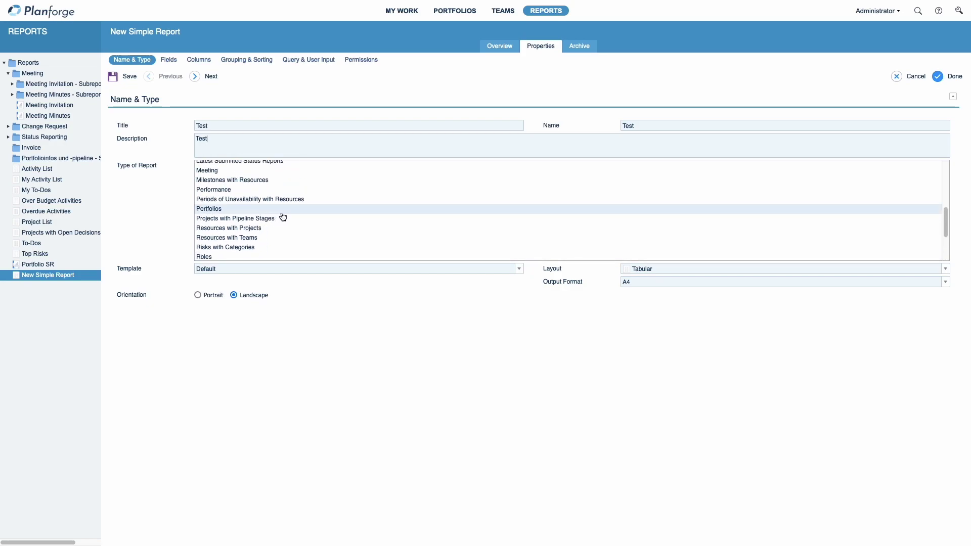
left_click(226, 220)
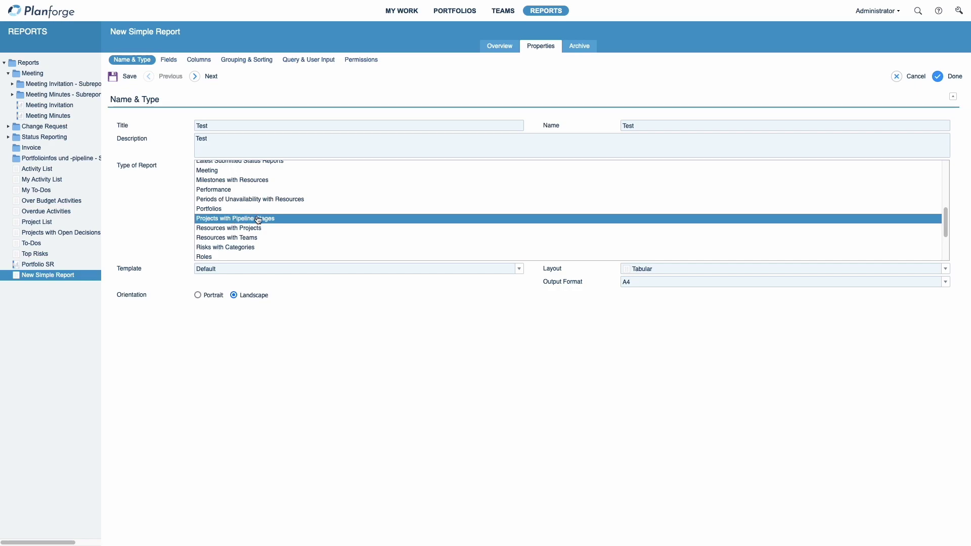
left_click(640, 269)
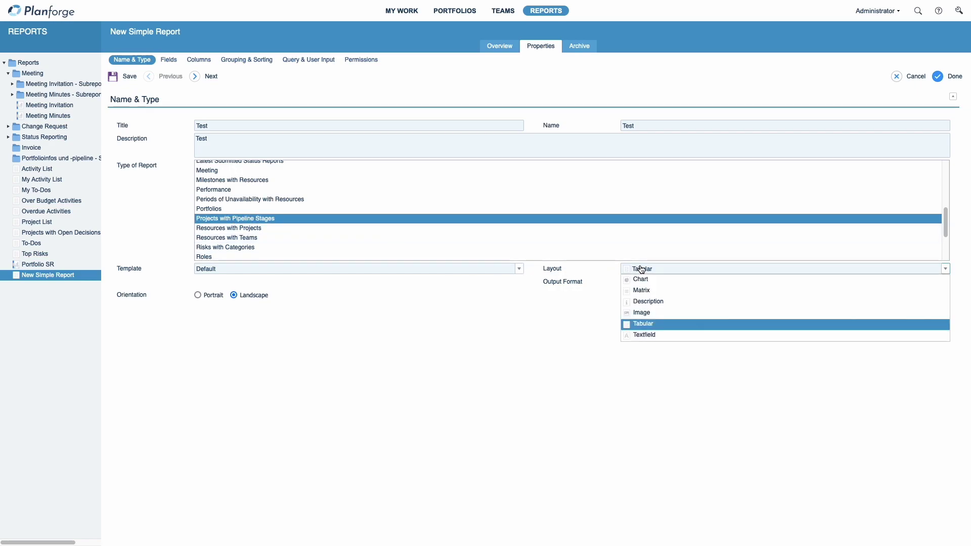
left_click(642, 324)
Step: Add Project Node Display Name and Project Manager > Name to the report fields
left_click(207, 80)
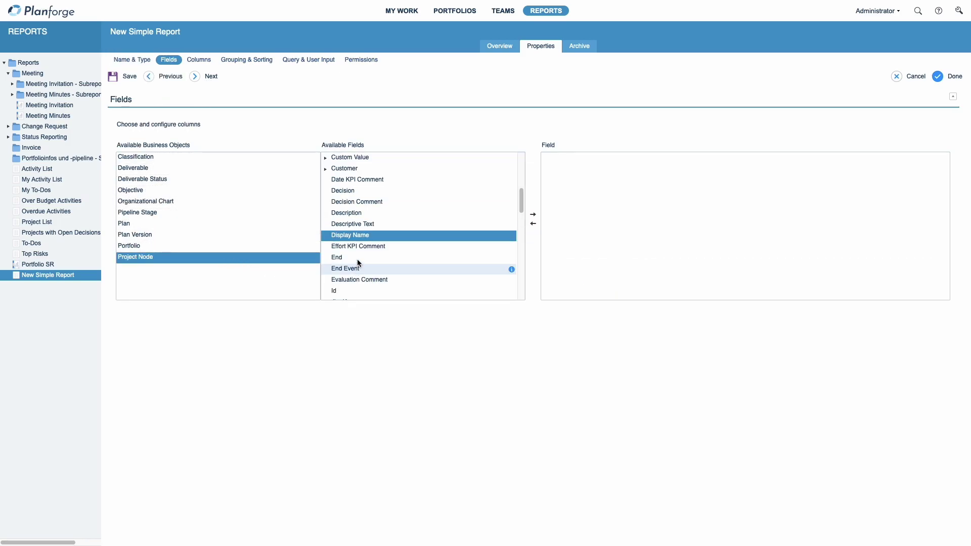
left_click(533, 214)
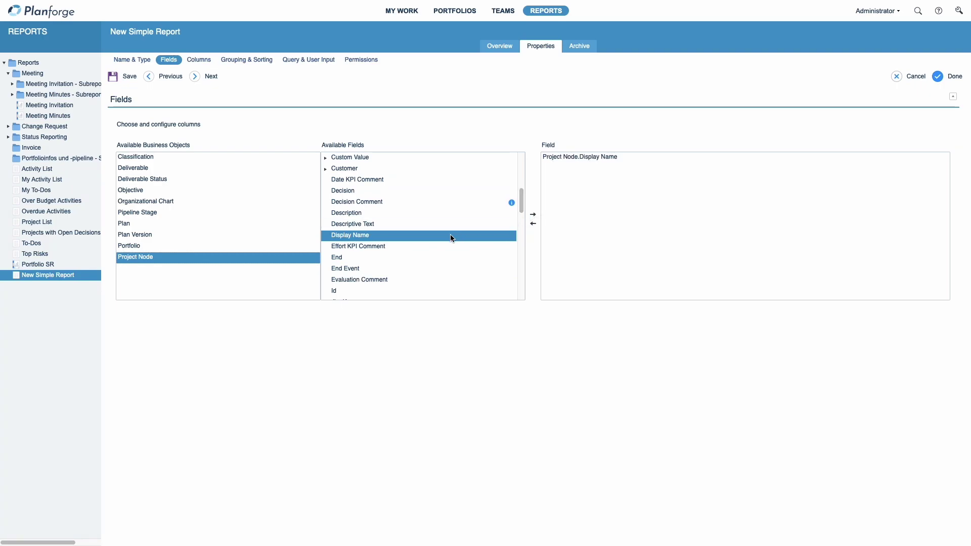
scroll(401, 249, "down", 3)
scroll(401, 252, "down", 6)
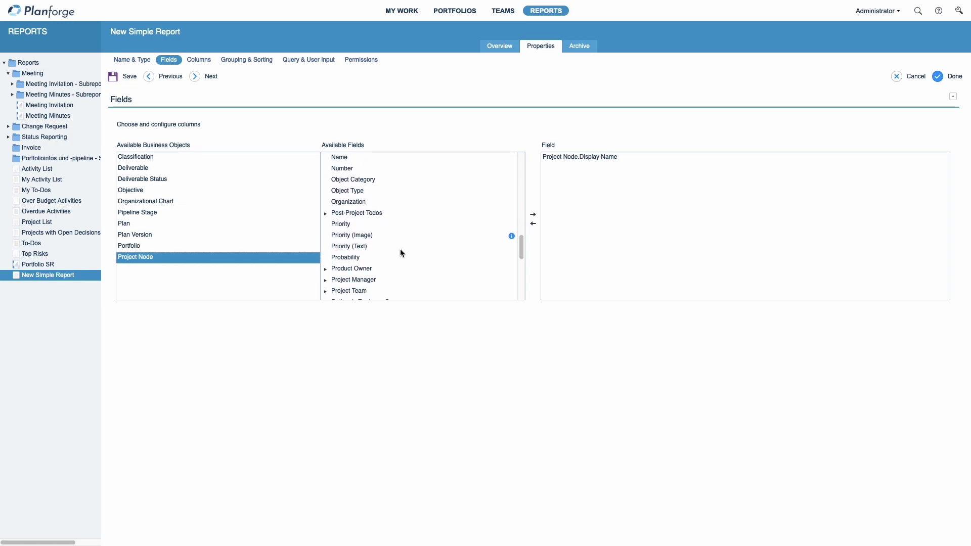
scroll(400, 251, "down", 1)
left_click(325, 223)
scroll(346, 252, "down", 3)
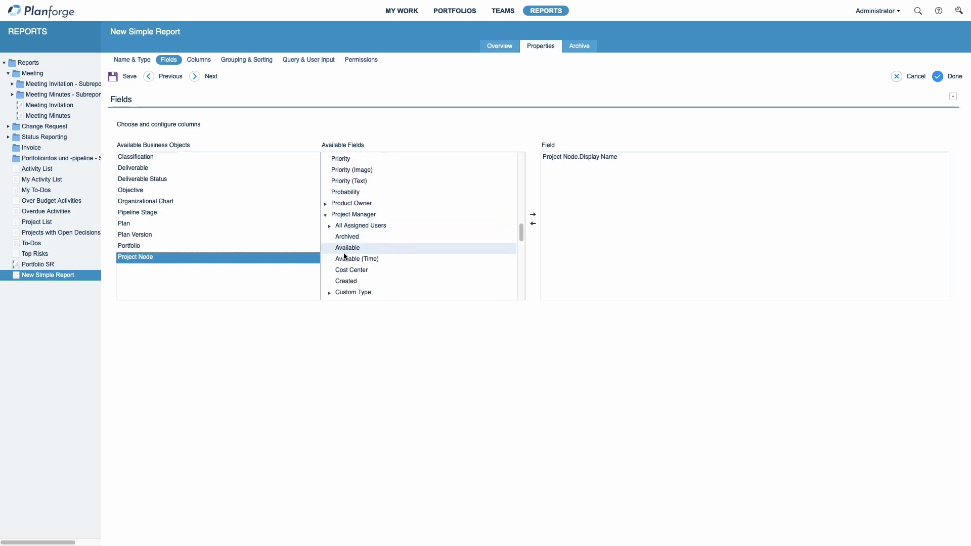
scroll(344, 254, "down", 3)
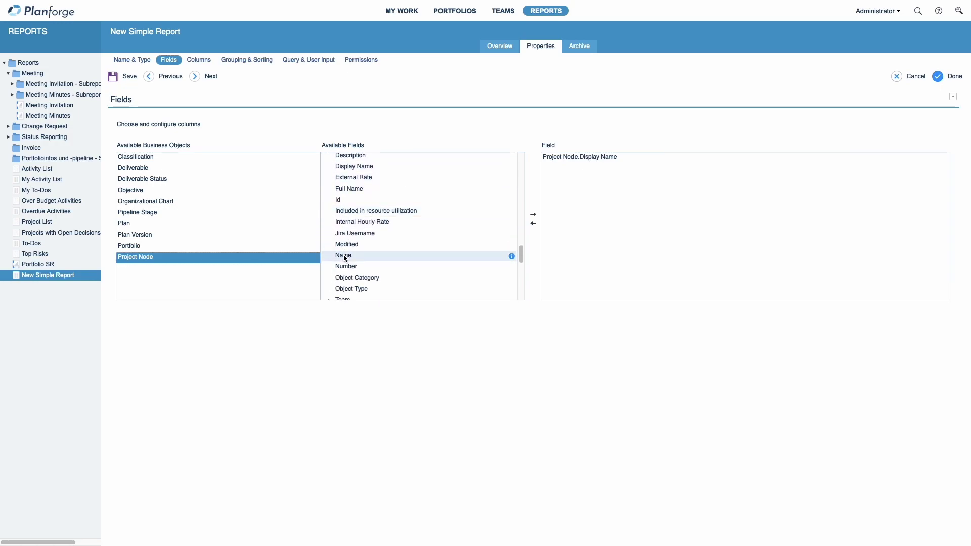
left_click(344, 256)
left_click(533, 215)
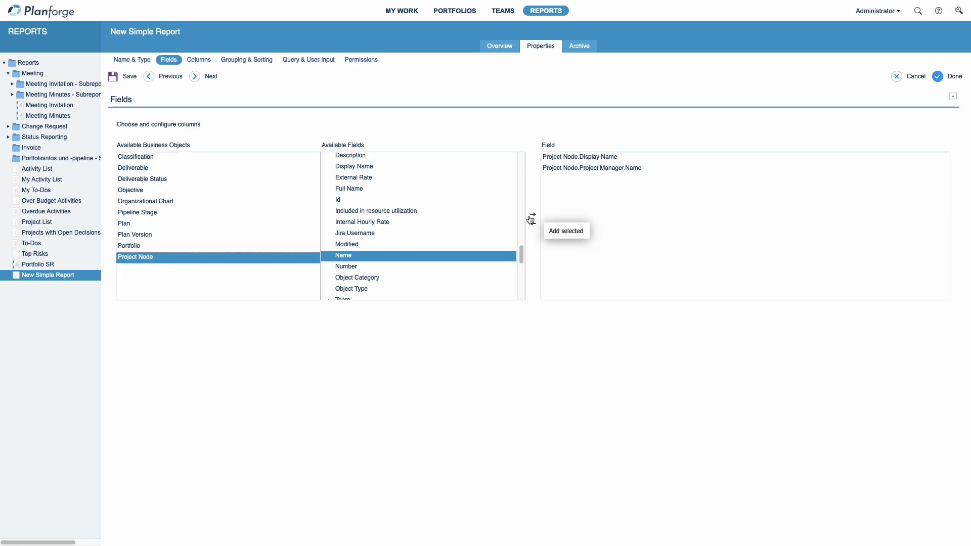
Step: Add the Start and Priority fields to the report
scroll(349, 230, "down", 3)
scroll(350, 230, "down", 5)
left_click(348, 236)
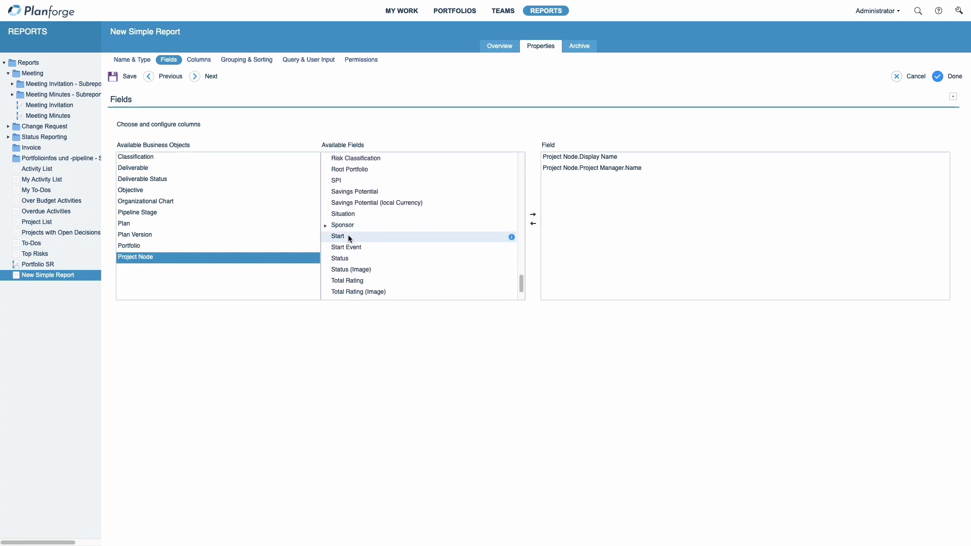
left_click(533, 214)
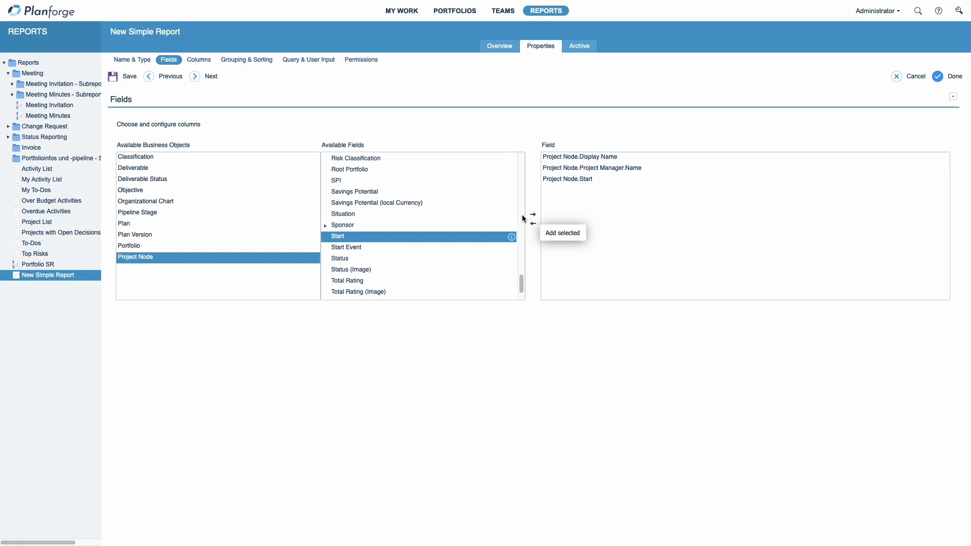
scroll(378, 227, "up", 10)
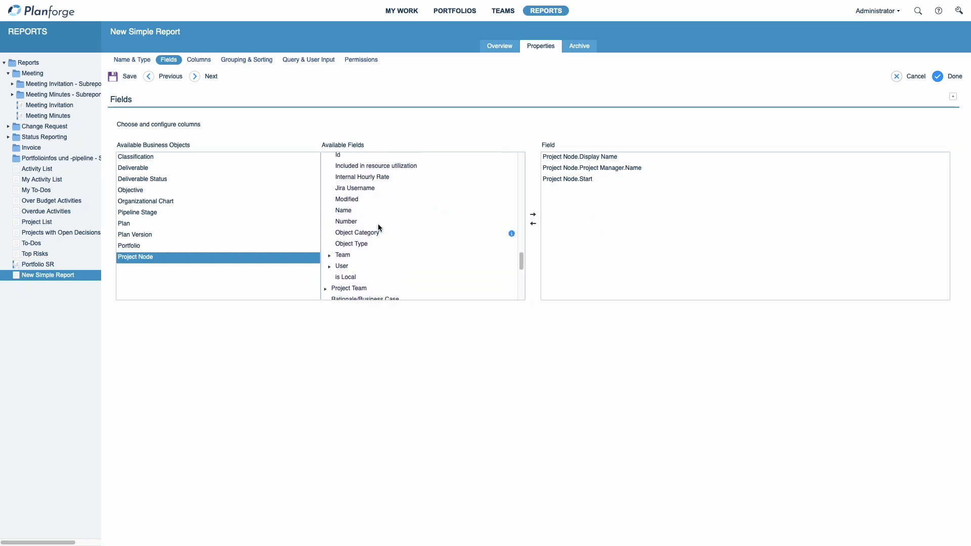
scroll(378, 223, "down", 9)
scroll(377, 224, "up", 4)
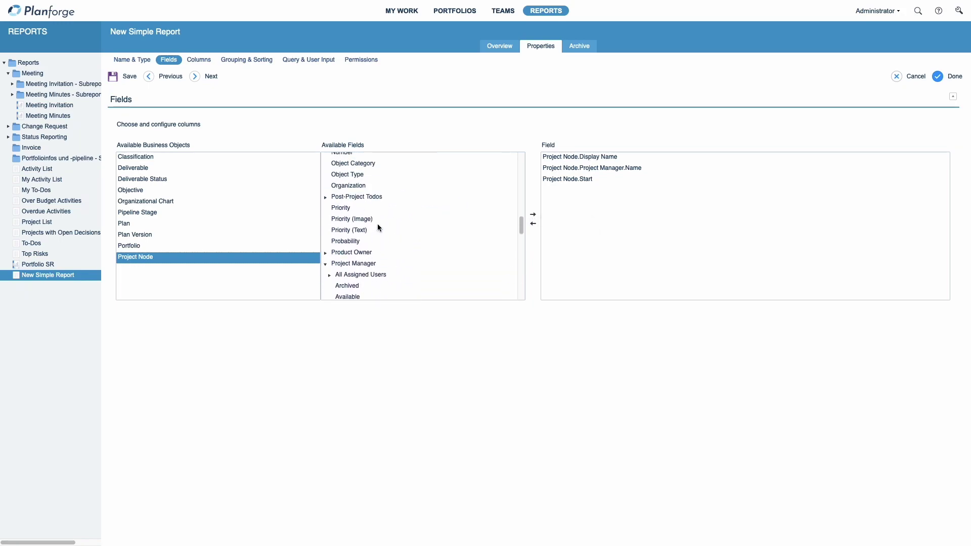
left_click(372, 211)
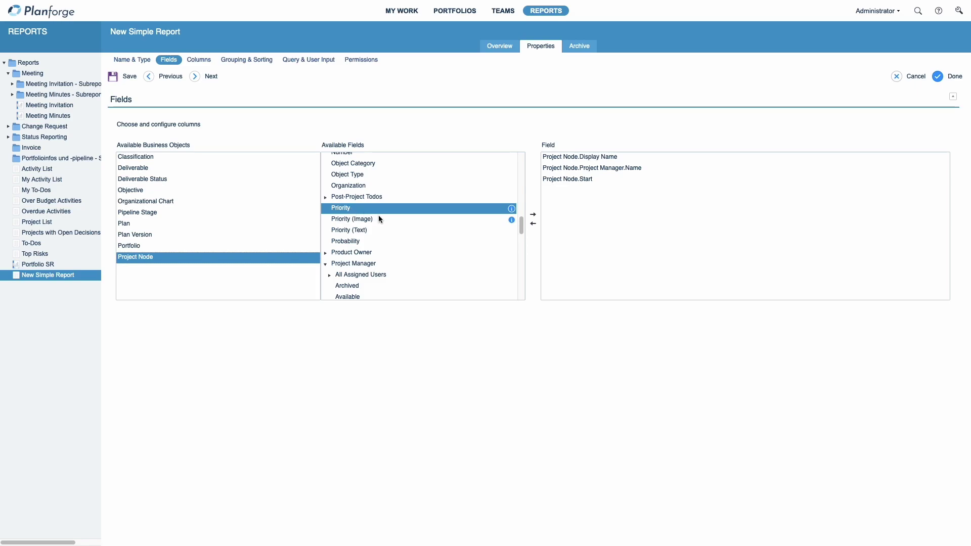
left_click(533, 215)
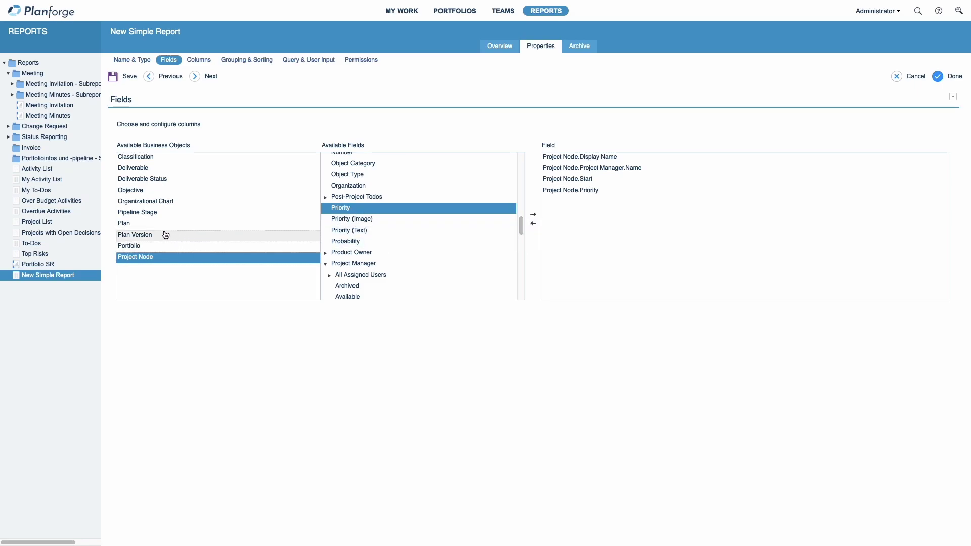
Step: Add Plan's Base Effort and Base Costs > Costs fields, then proceed to the column settings
left_click(121, 224)
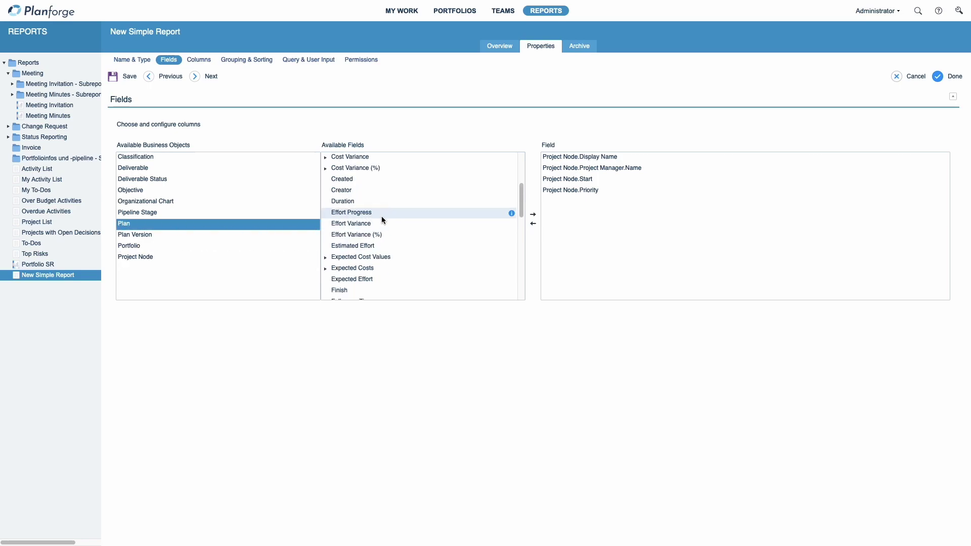
scroll(382, 217, "up", 3)
left_click(348, 172)
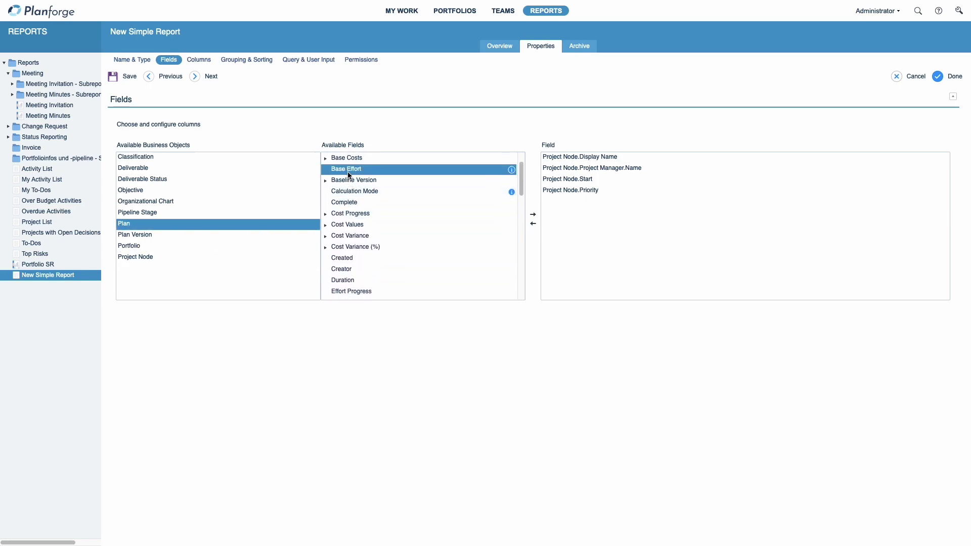
left_click(533, 214)
scroll(348, 169, "up", 3)
left_click(325, 192)
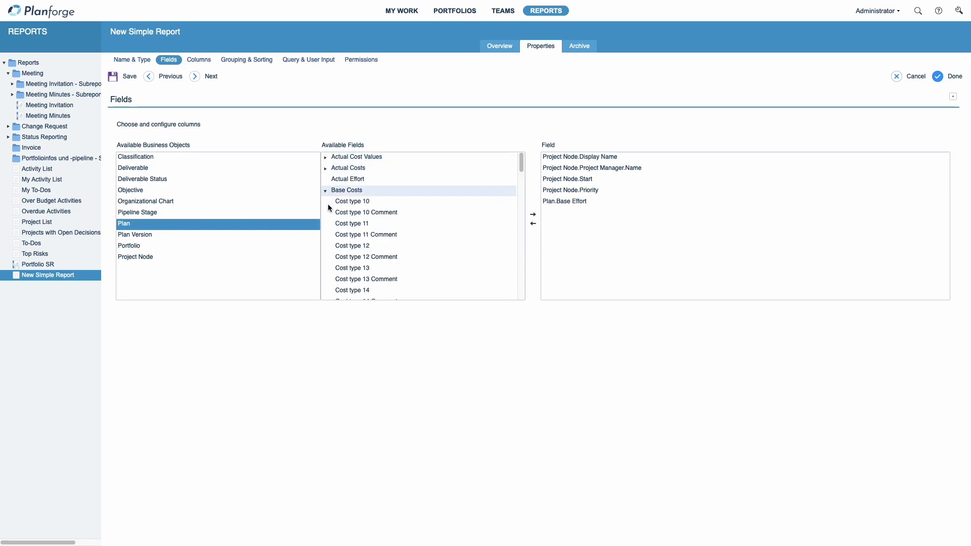
scroll(346, 260, "down", 5)
scroll(346, 263, "down", 2)
left_click(348, 275)
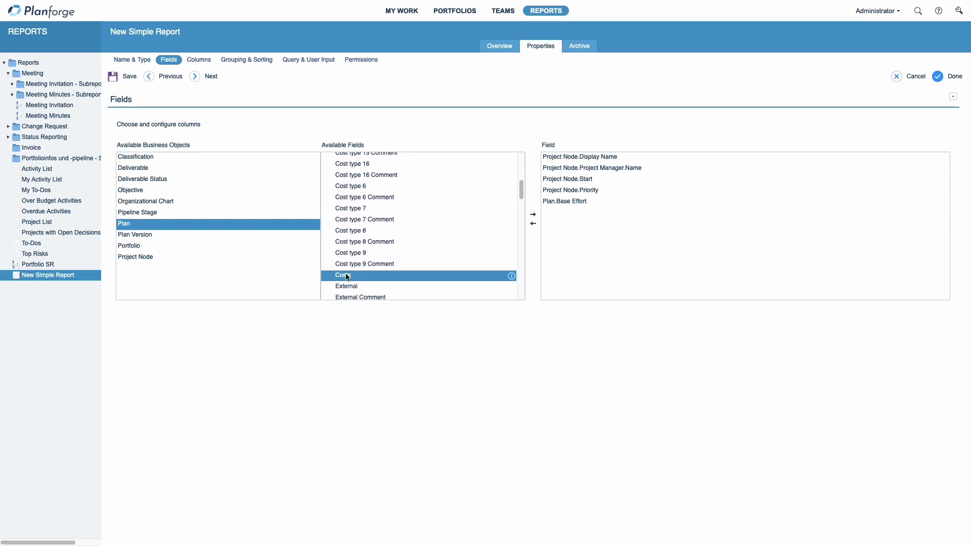
left_click(533, 215)
left_click(195, 77)
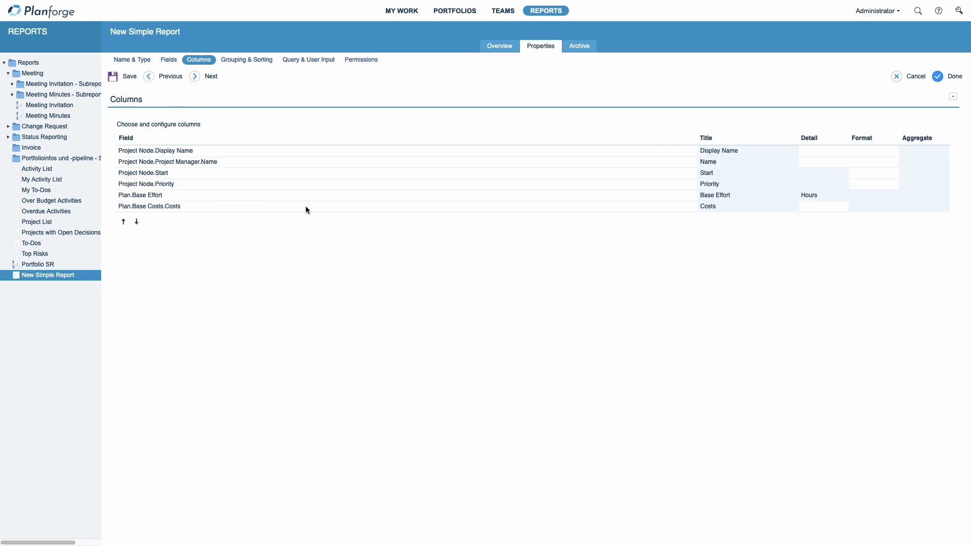
Step: Set the Priority column's detail to Text
left_click(733, 151)
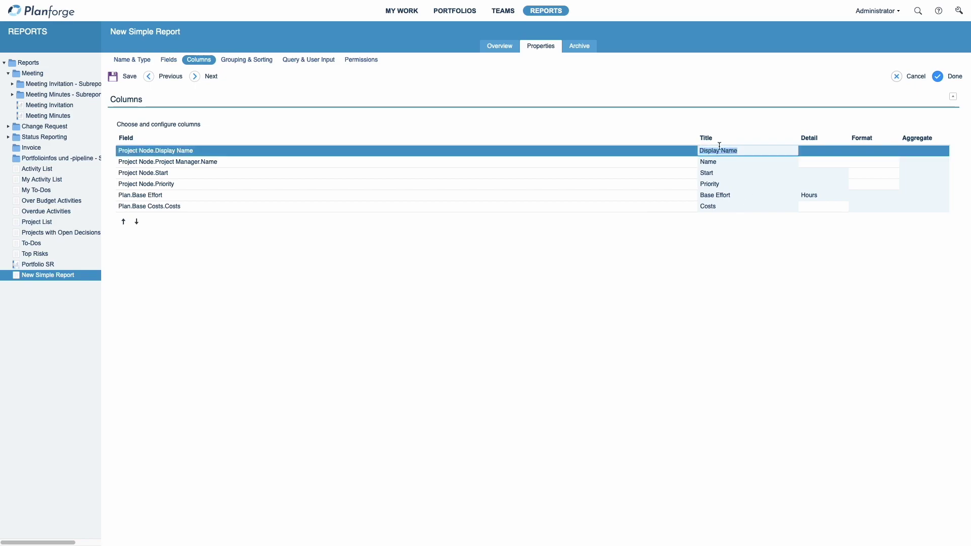
left_click(806, 196)
left_click(812, 185)
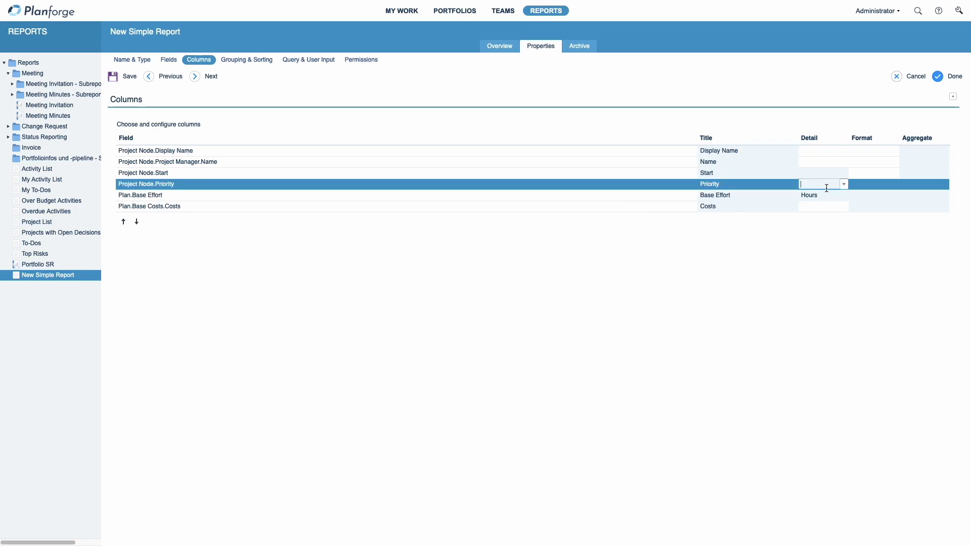
left_click(844, 184)
left_click(832, 205)
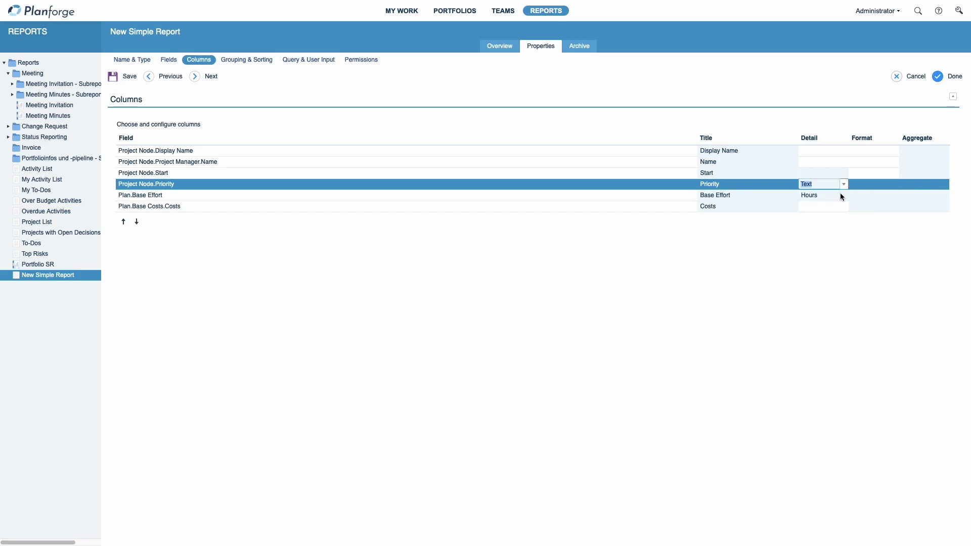
Step: Give the Base Effort column Days detail, Rounded format and a Sum aggregate
left_click(830, 197)
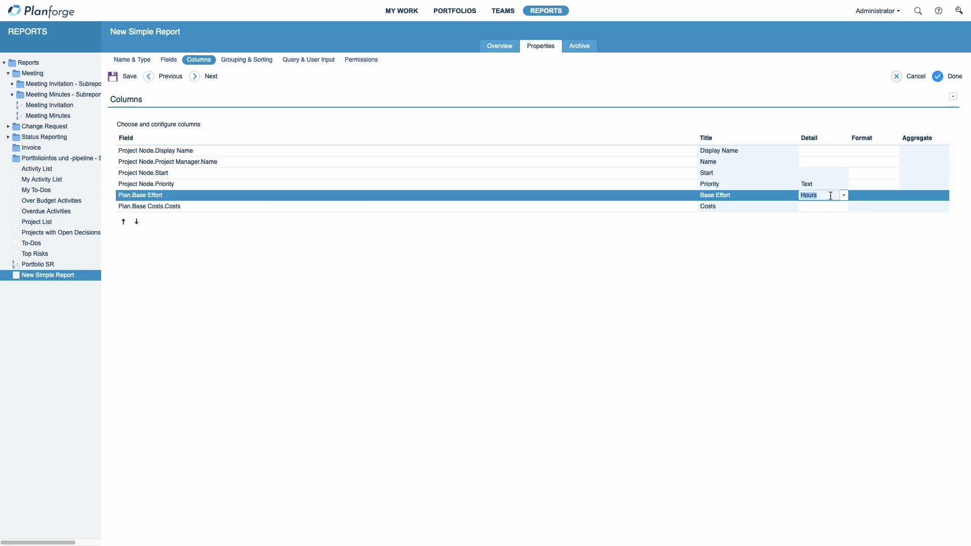
left_click(843, 195)
left_click(824, 217)
left_click(885, 197)
left_click(893, 197)
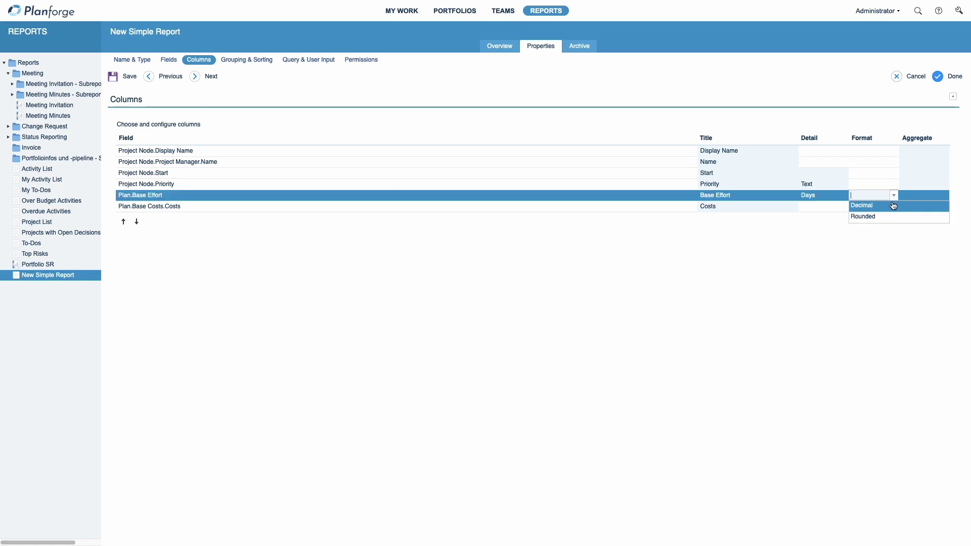
left_click(888, 215)
left_click(919, 197)
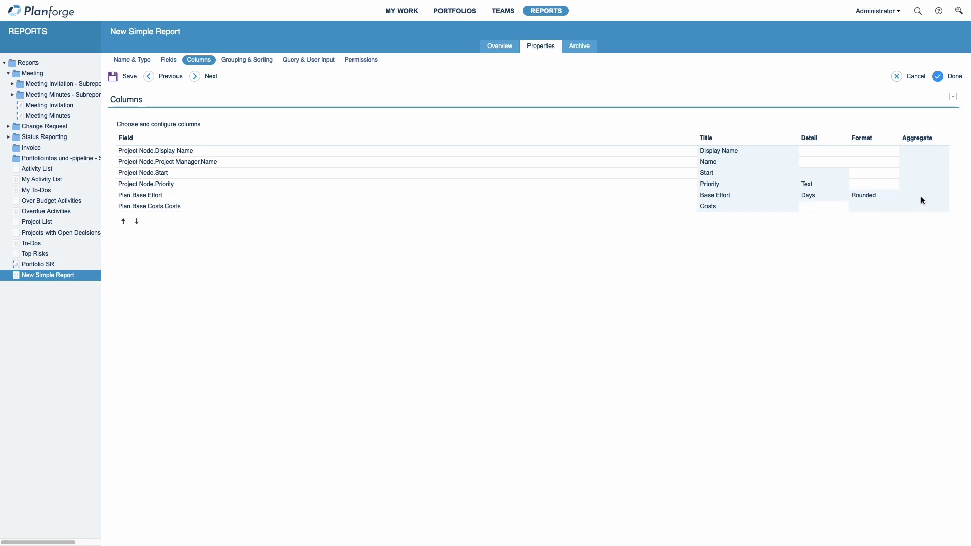
left_click(943, 195)
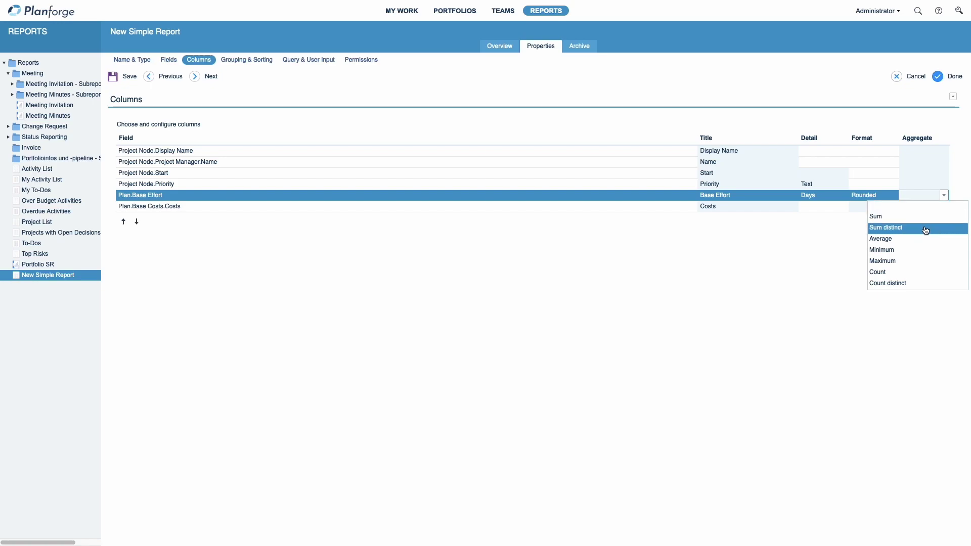
left_click(923, 217)
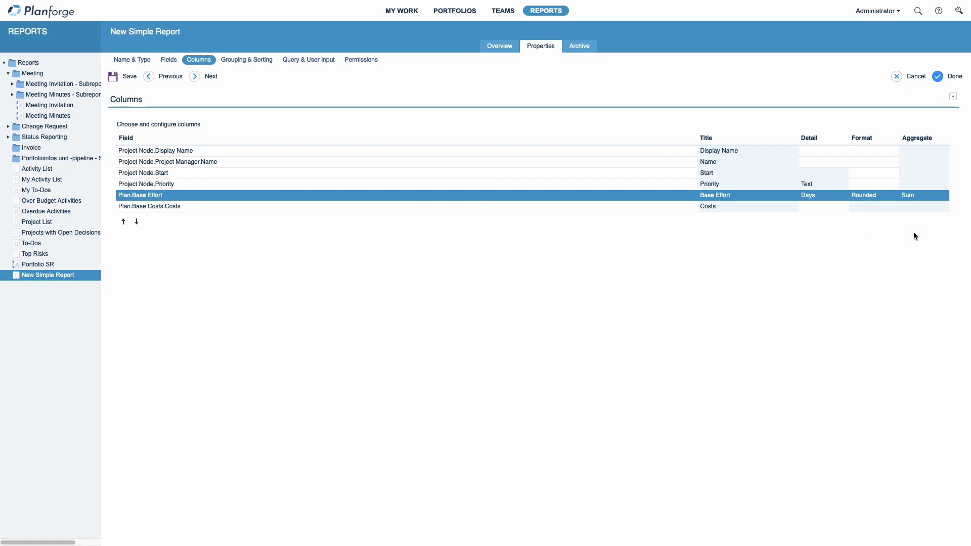
Step: Save the Test report and run it from the Overview
left_click(117, 77)
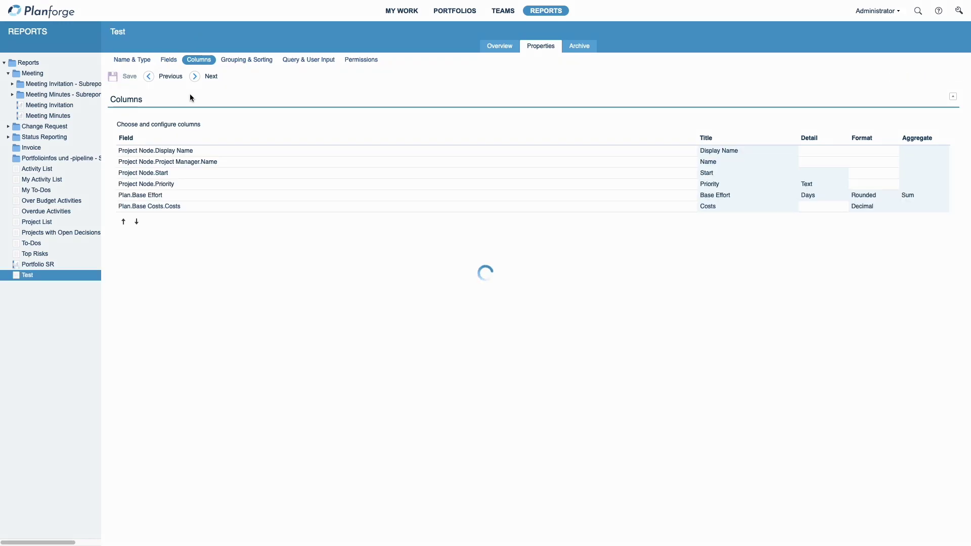
left_click(502, 48)
left_click(125, 71)
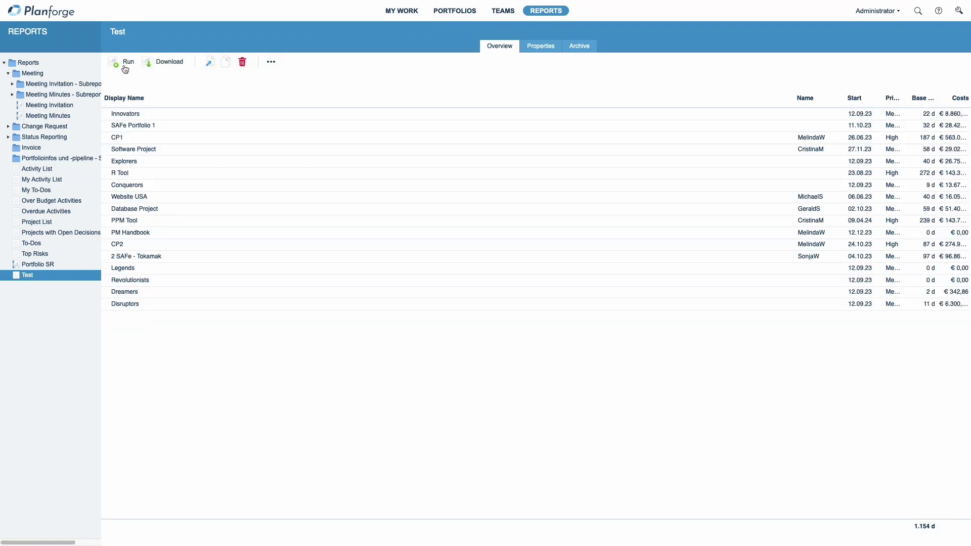
Step: Download the report results as a Portable Document Format (*.pdf) file
left_click(158, 66)
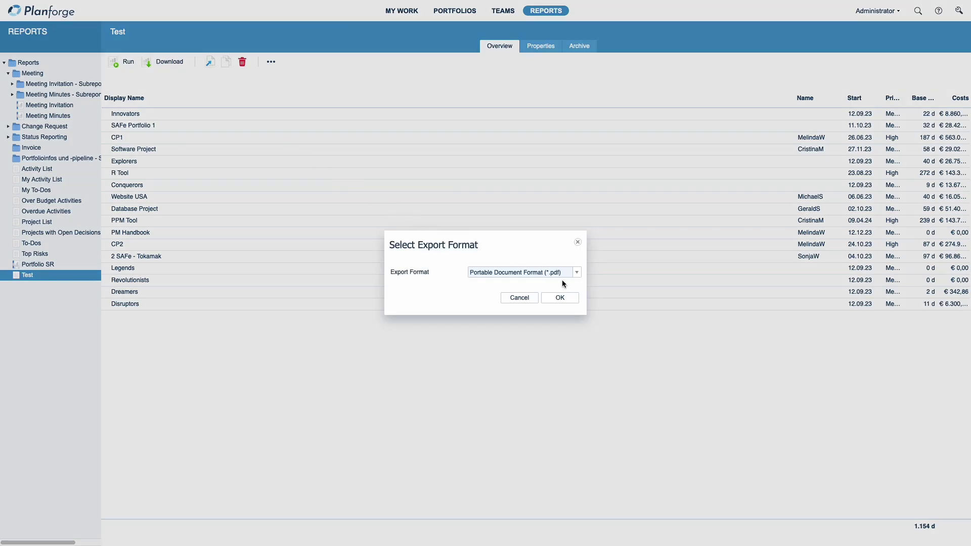
left_click(577, 274)
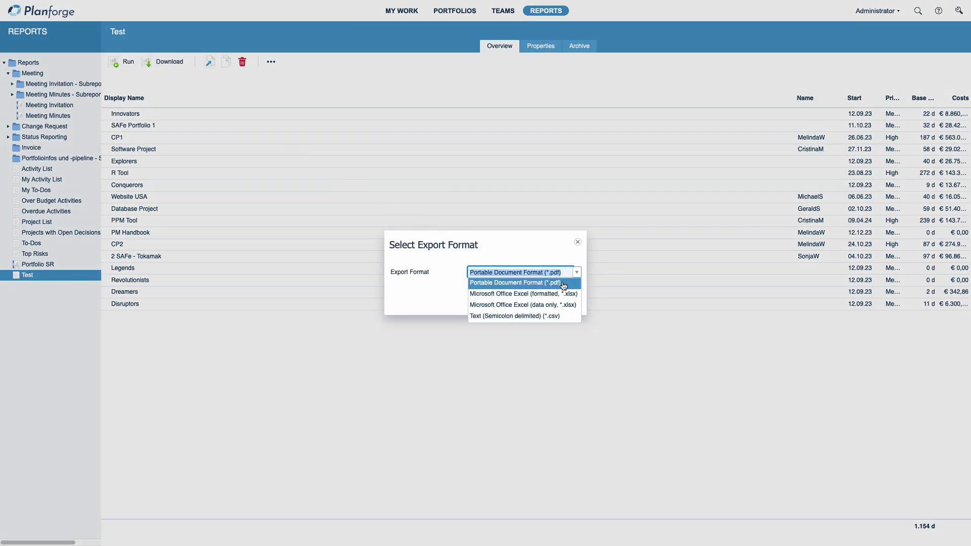
left_click(567, 283)
left_click(560, 298)
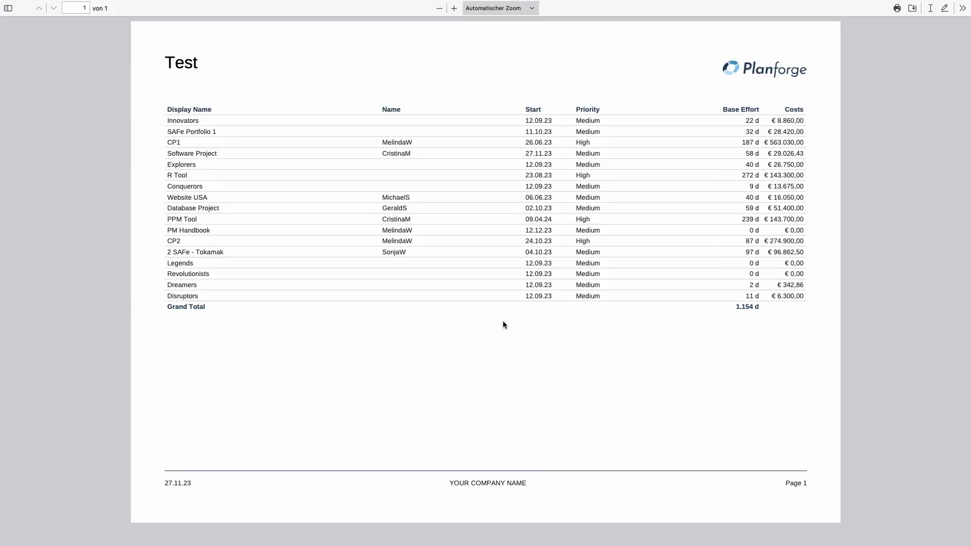
Step: Set the report's first grouping level to Pipeline Stage.Name
mouse_move(126, 2)
left_click(102, 14)
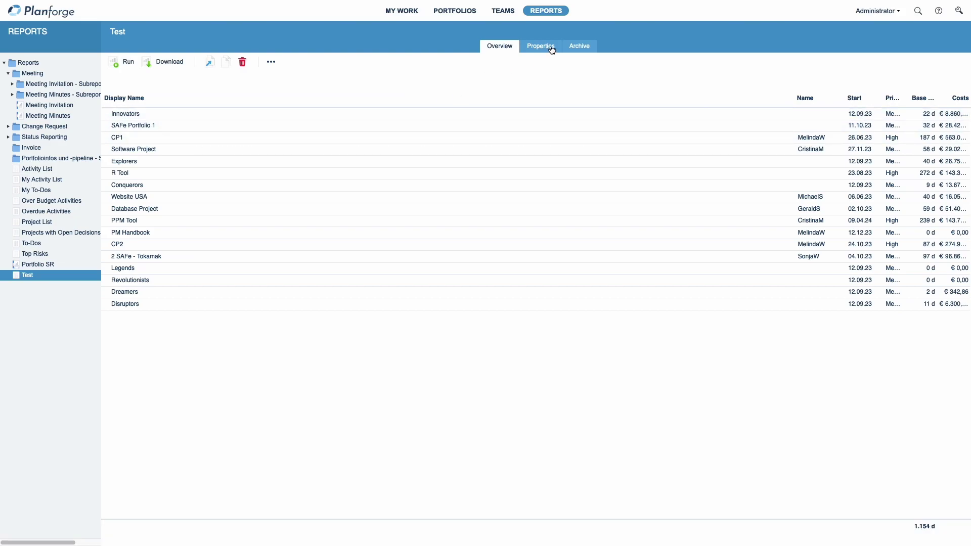
left_click(547, 47)
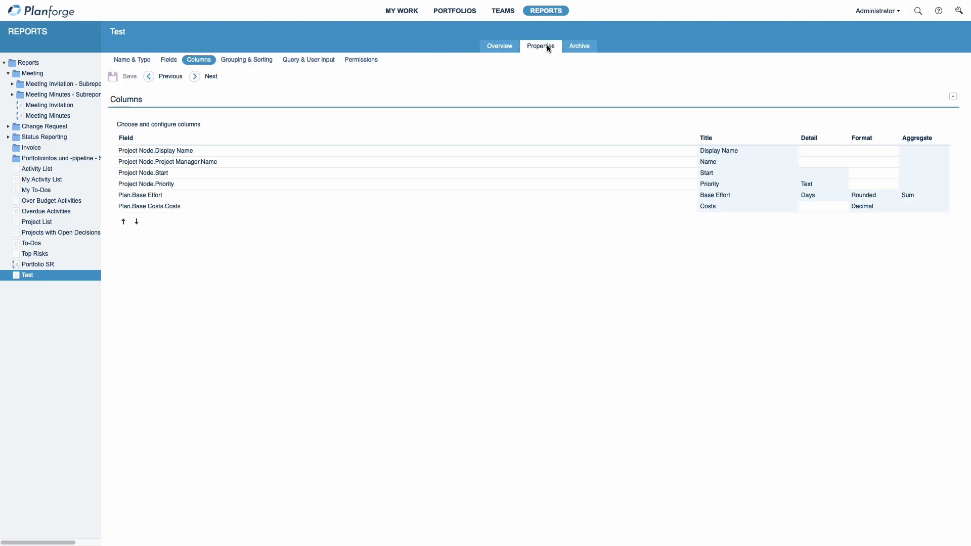
left_click(255, 61)
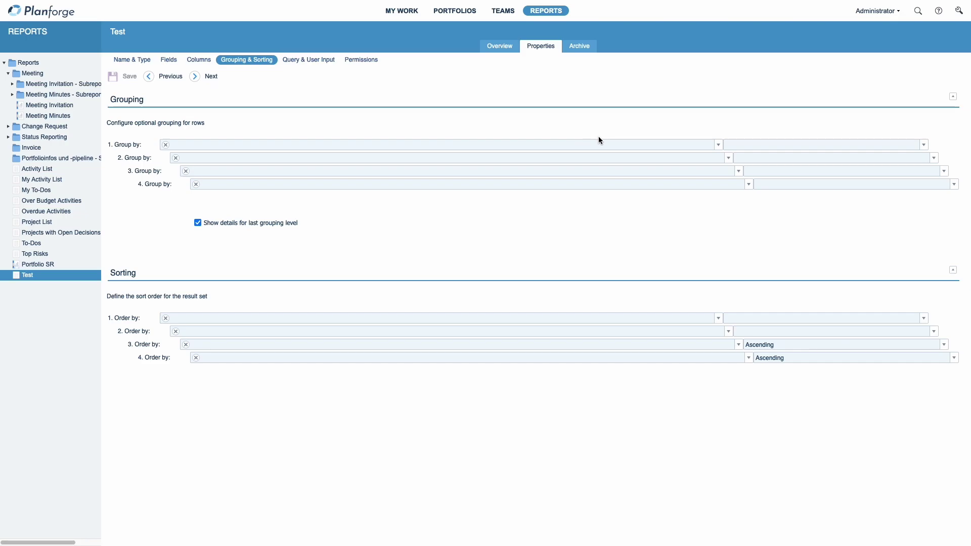
left_click(635, 148)
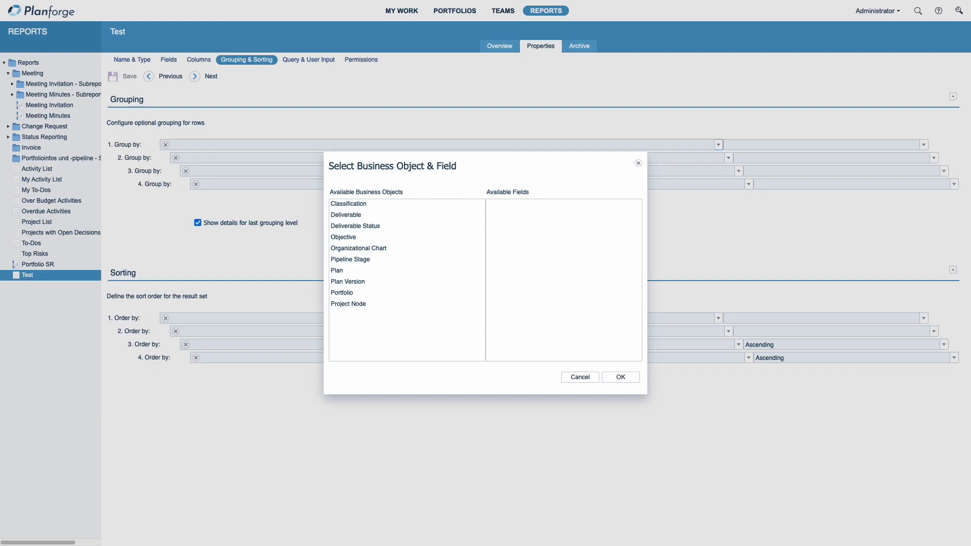
left_click(358, 260)
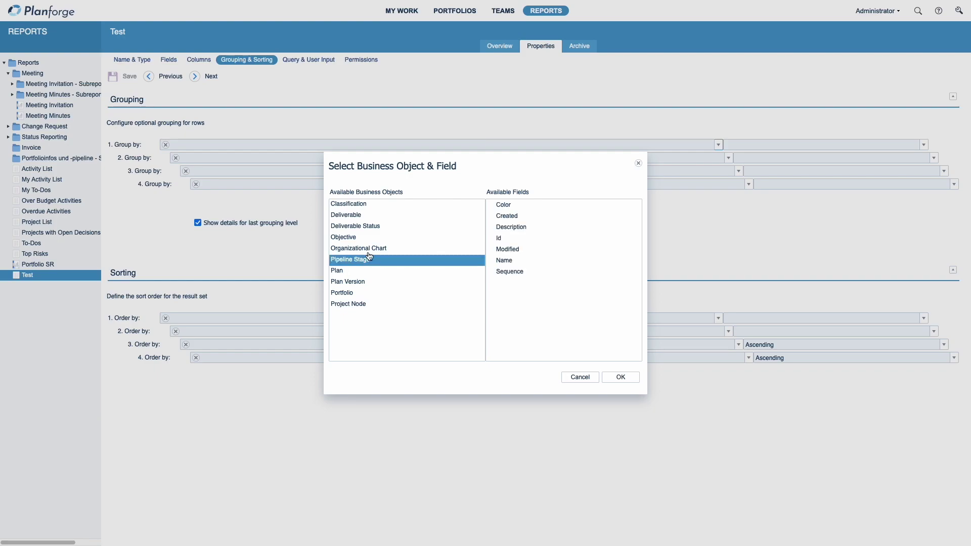
left_click(506, 260)
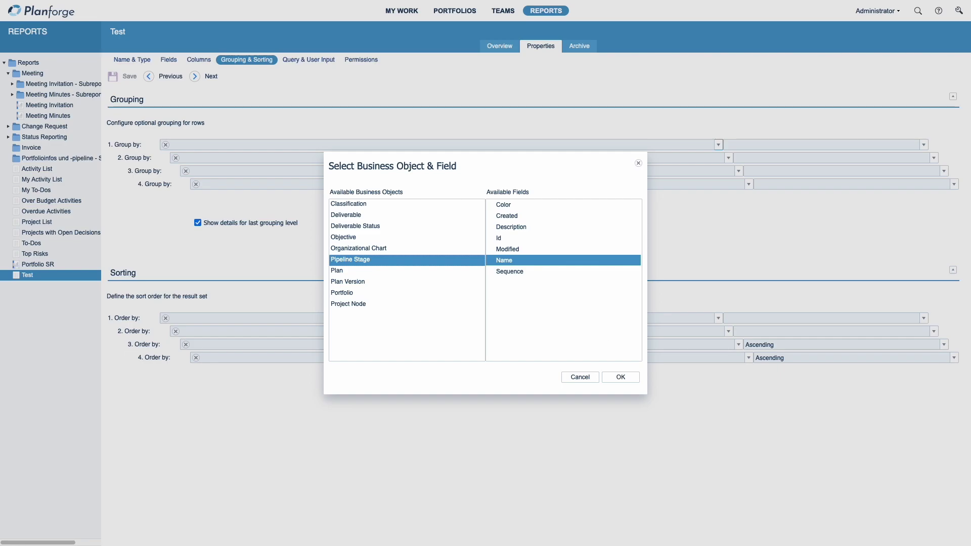
left_click(620, 378)
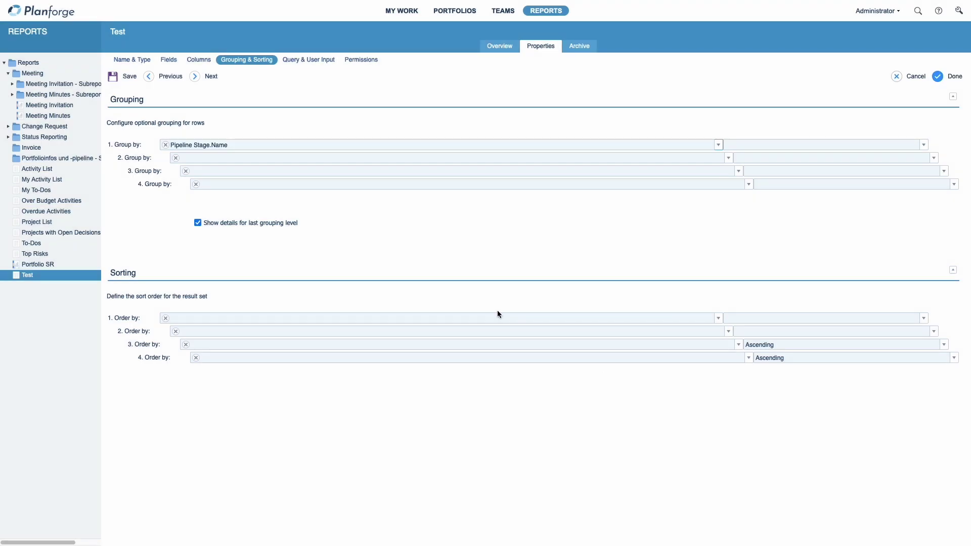
Step: Set the first sort order to Project Node.Start ascending
left_click(719, 318)
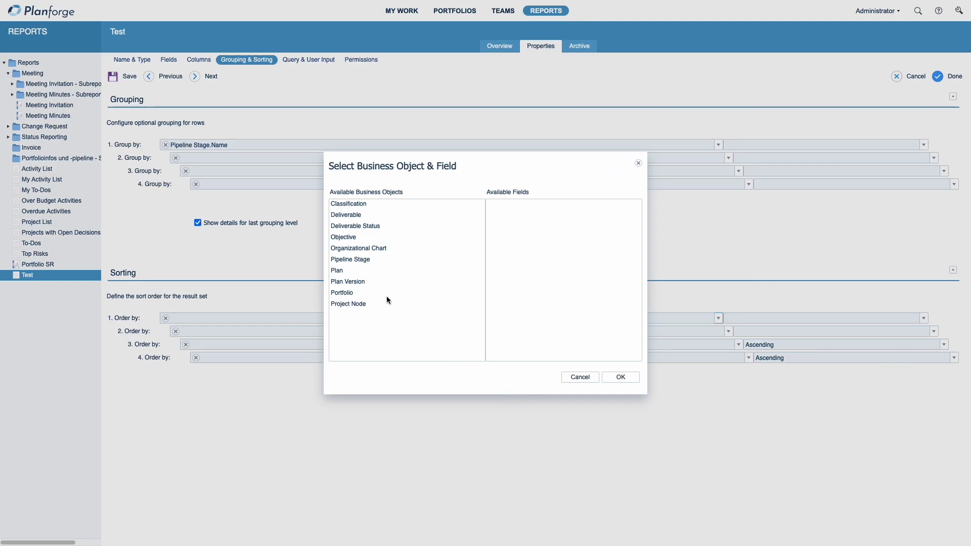
left_click(352, 306)
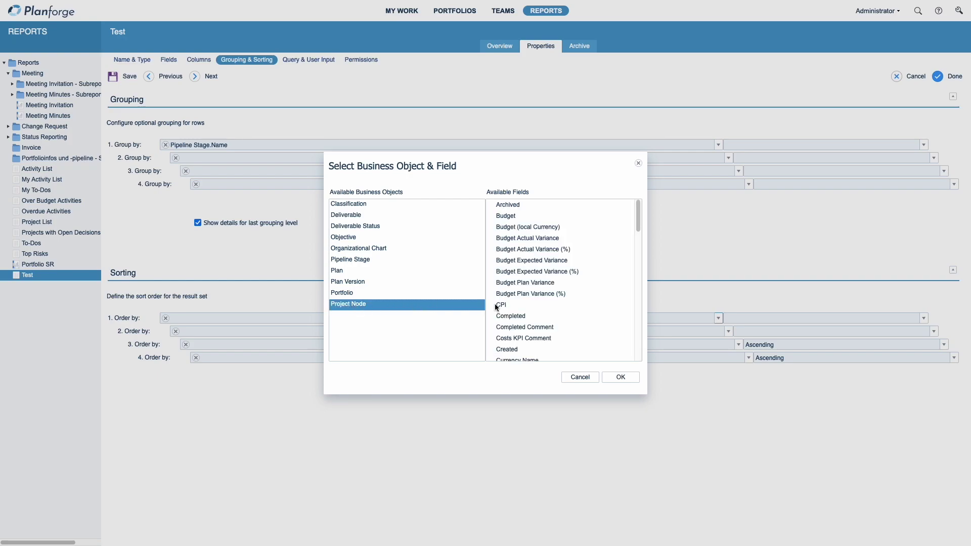
scroll(543, 324, "down", 3)
scroll(543, 332, "down", 8)
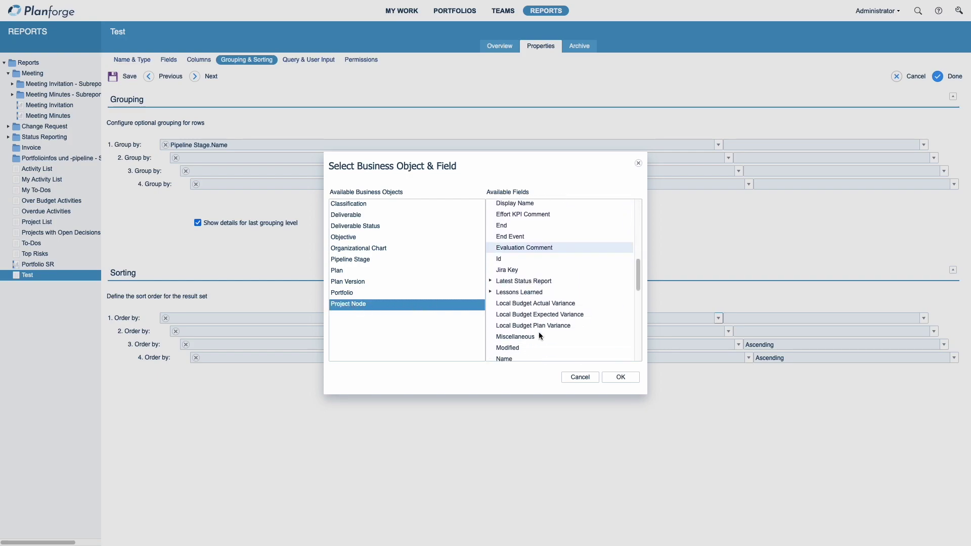
scroll(538, 336, "down", 5)
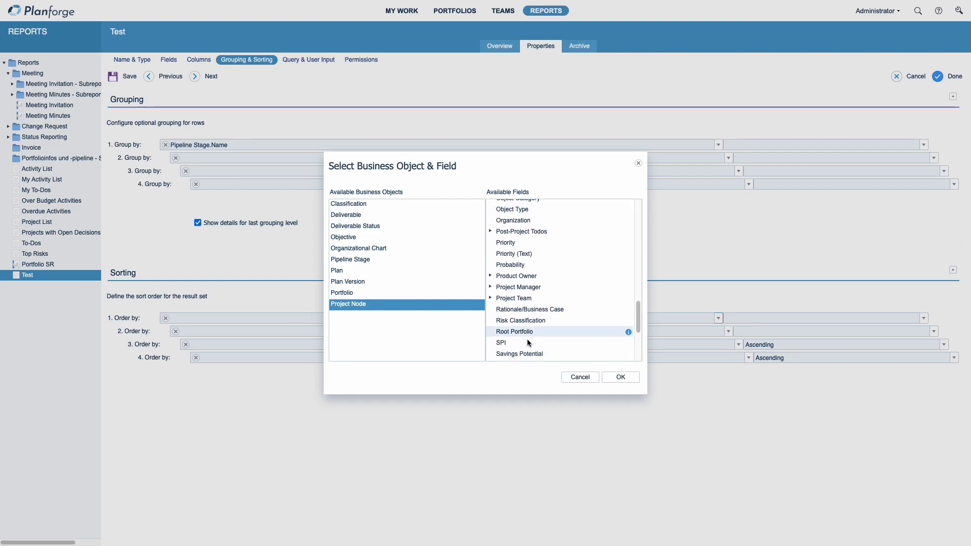
left_click(503, 326)
left_click(621, 377)
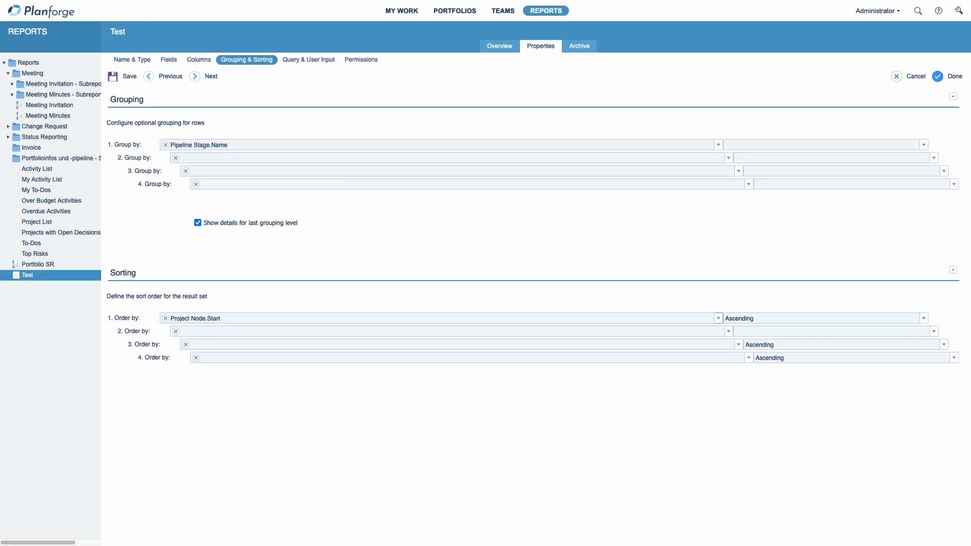
Step: Save the grouping and sorting changes and rerun the report from the Overview
left_click(126, 77)
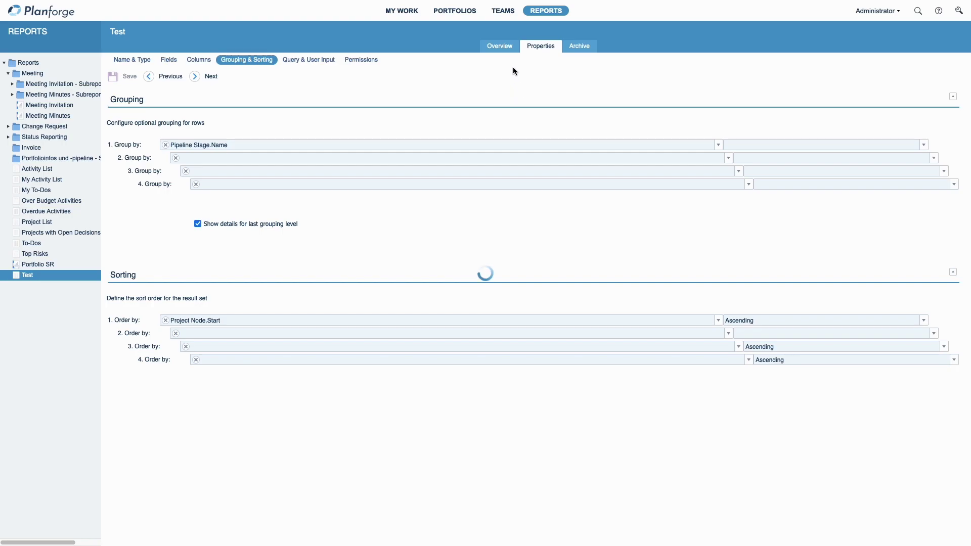
left_click(505, 50)
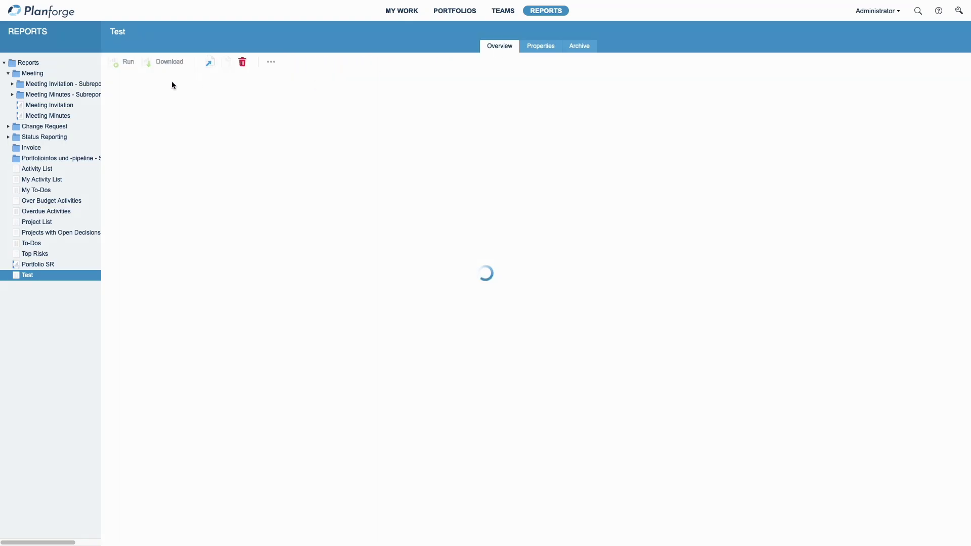
left_click(124, 63)
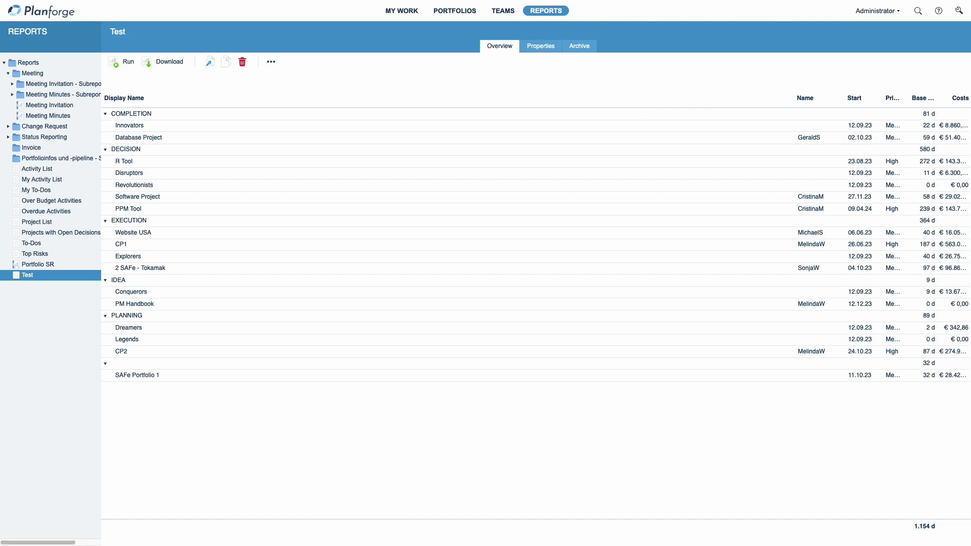
left_click(539, 52)
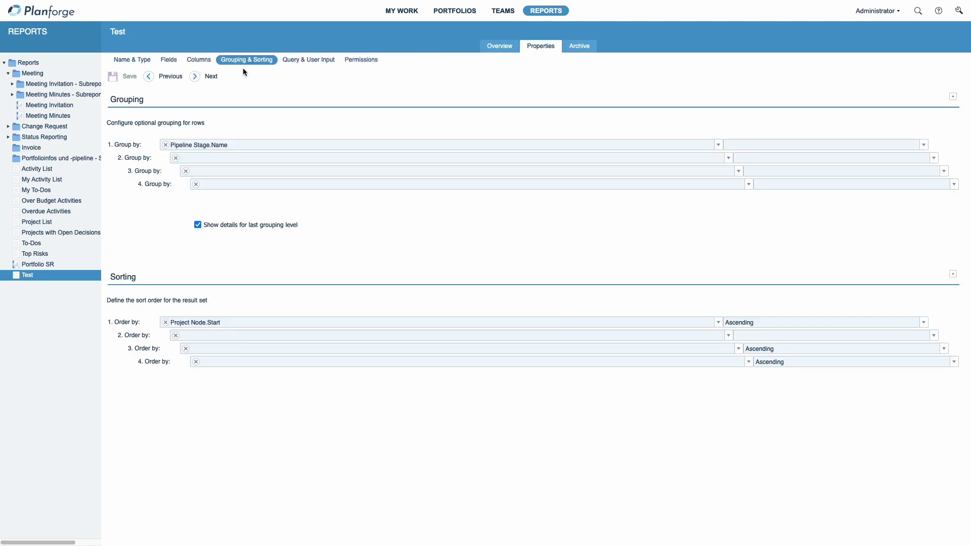
Step: Add a Portfolio.Project Node query criterion to the Test report
left_click(292, 61)
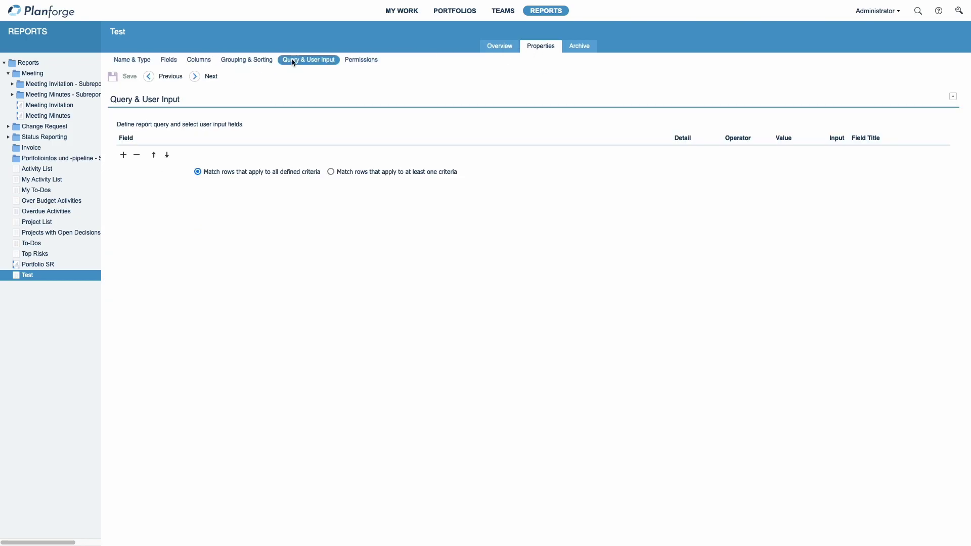
left_click(124, 155)
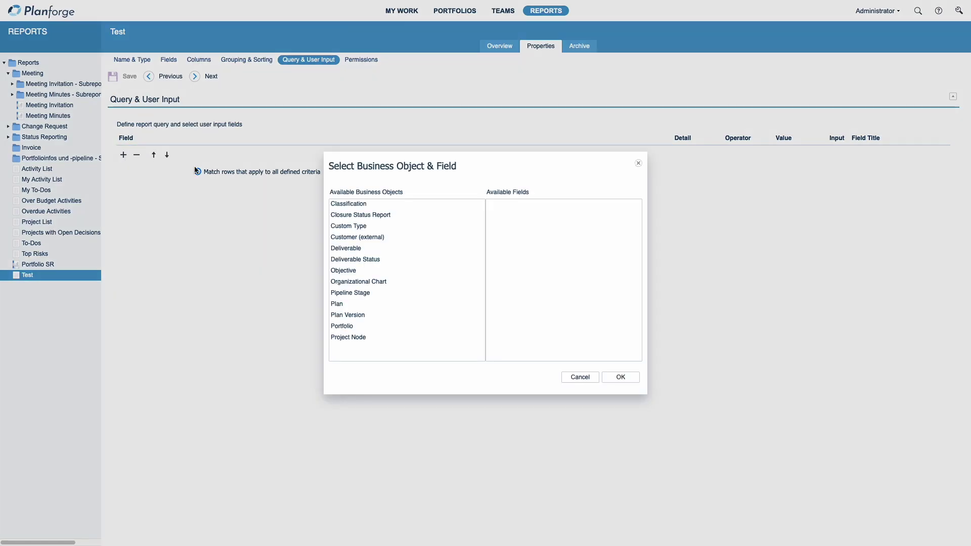
left_click(368, 330)
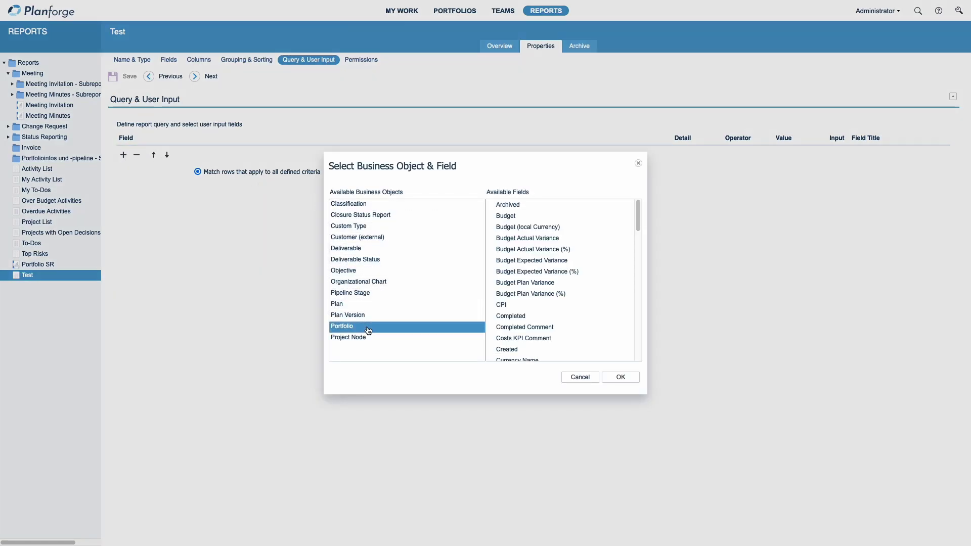
scroll(542, 311, "down", 5)
scroll(542, 311, "down", 10)
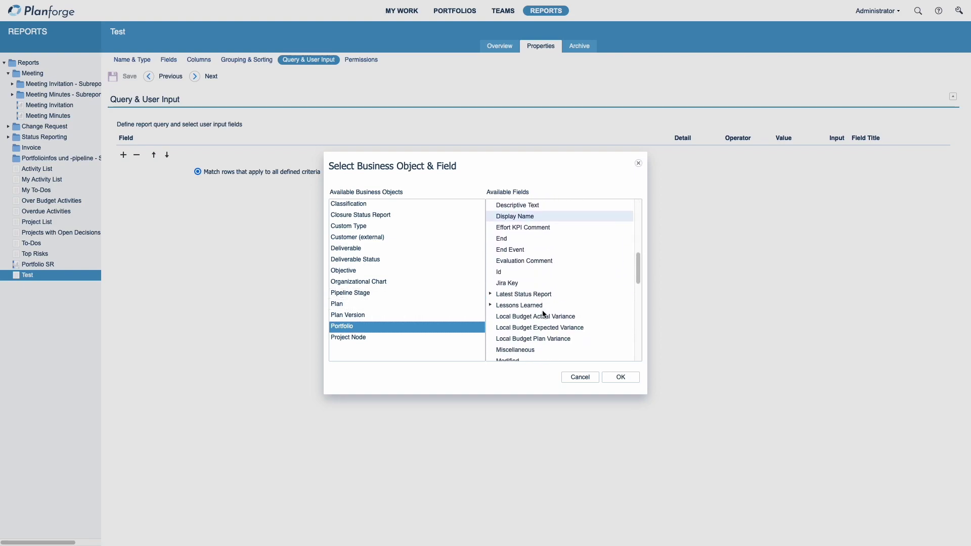
scroll(542, 311, "down", 3)
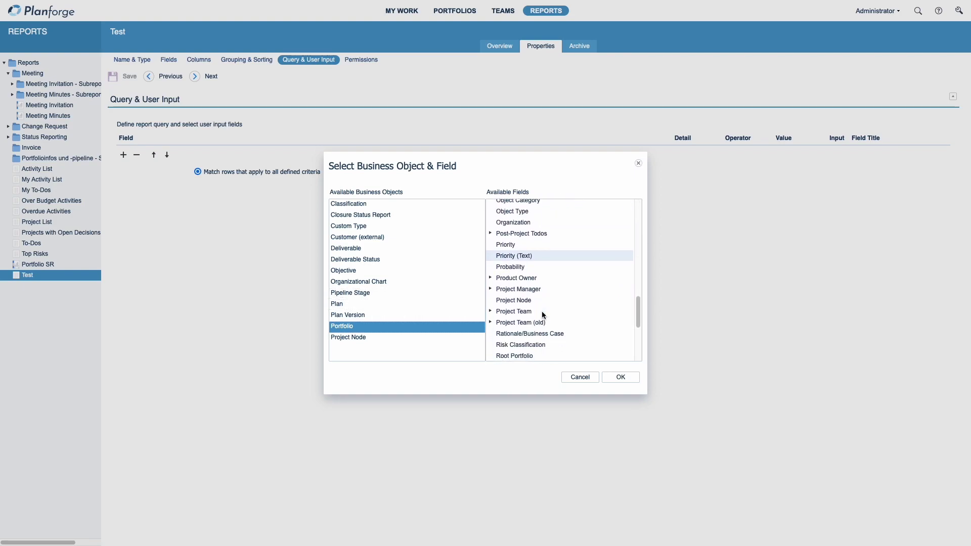
left_click(512, 278)
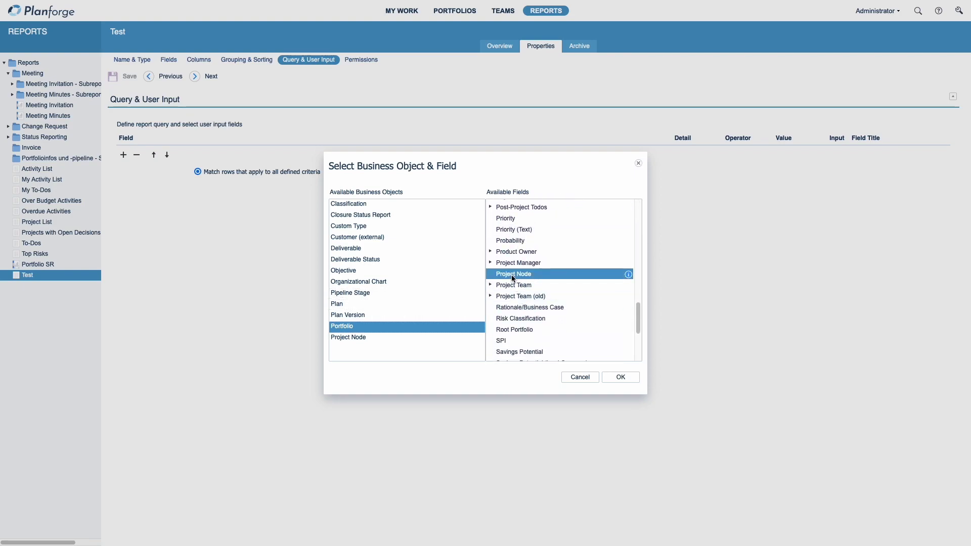
left_click(611, 378)
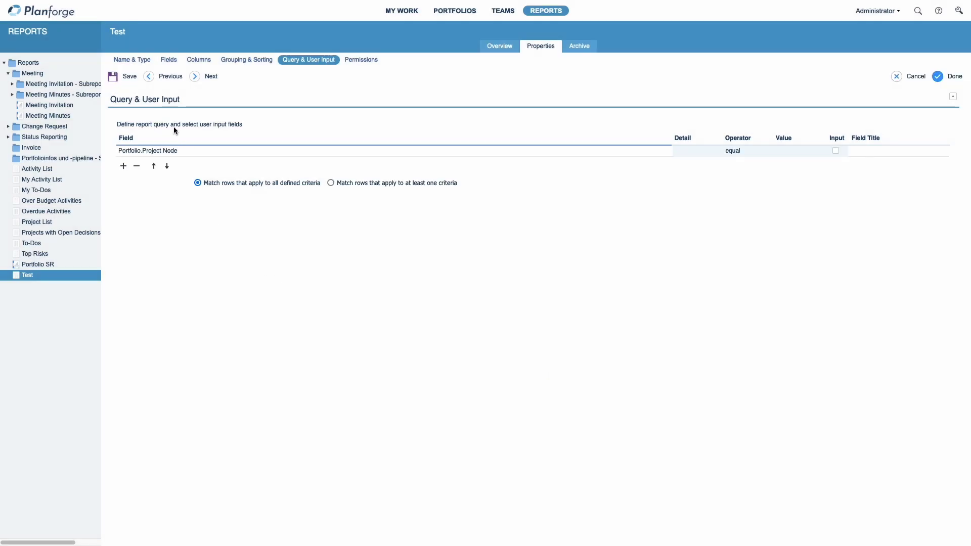
Step: Make the criterion an 'in' user input titled Portfolio, then view the permissions
left_click(733, 151)
left_click(768, 151)
left_click(727, 250)
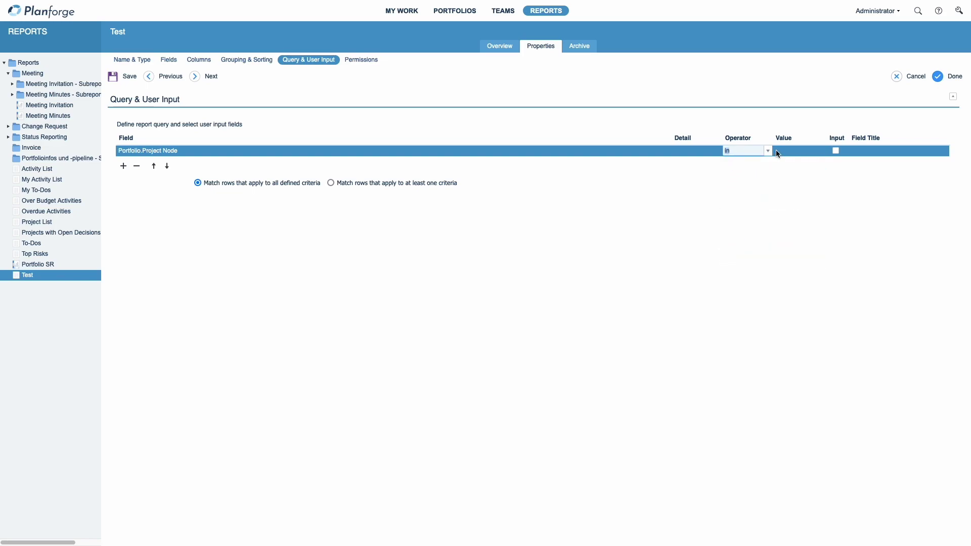
left_click(836, 151)
left_click(881, 150)
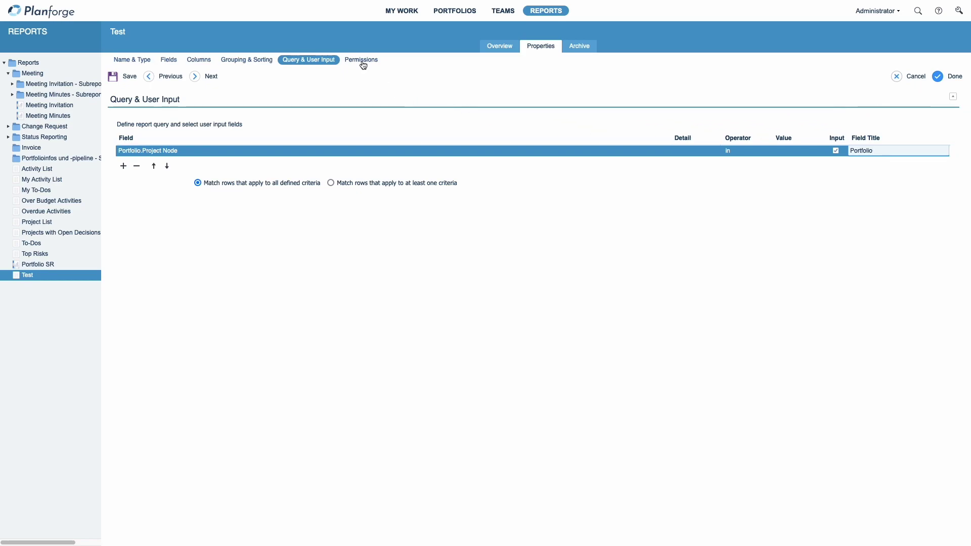
left_click(210, 78)
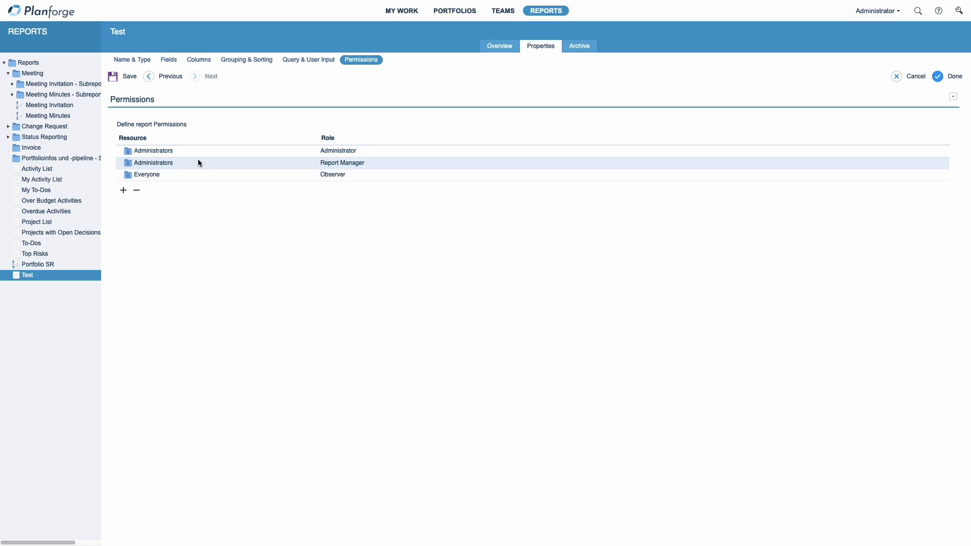
Step: Save Test, run it for 01 - Demo Portfolio (974 d total), then open Meeting Invitation
left_click(114, 81)
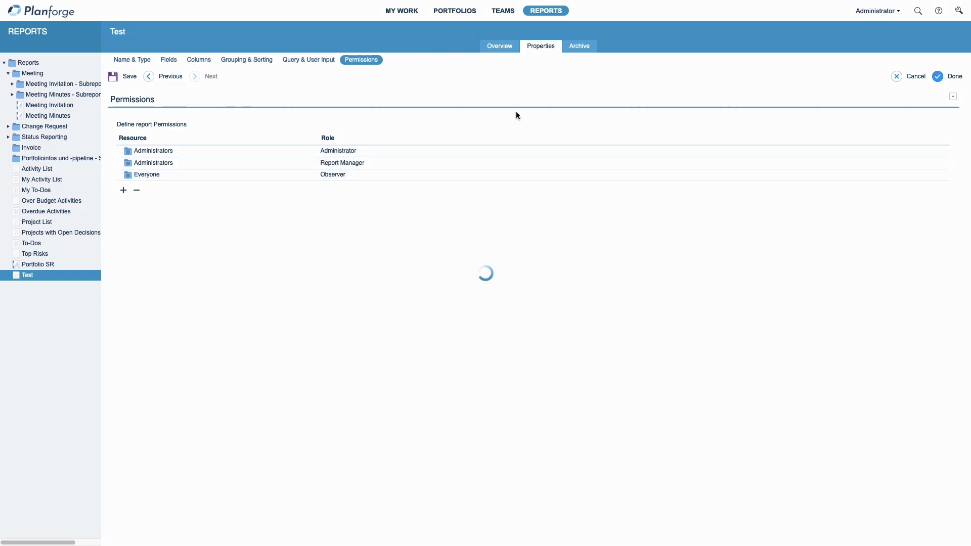
left_click(500, 49)
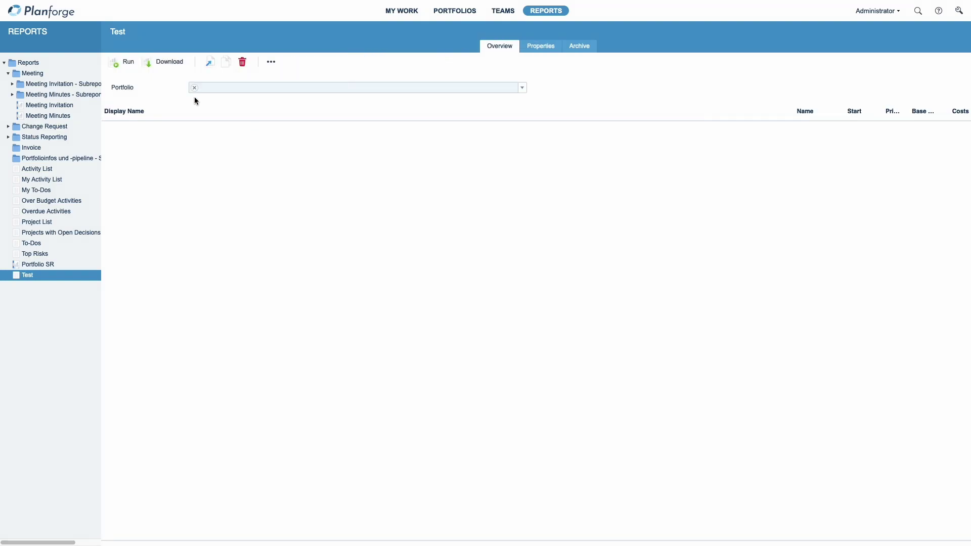
left_click(204, 88)
left_click(368, 232)
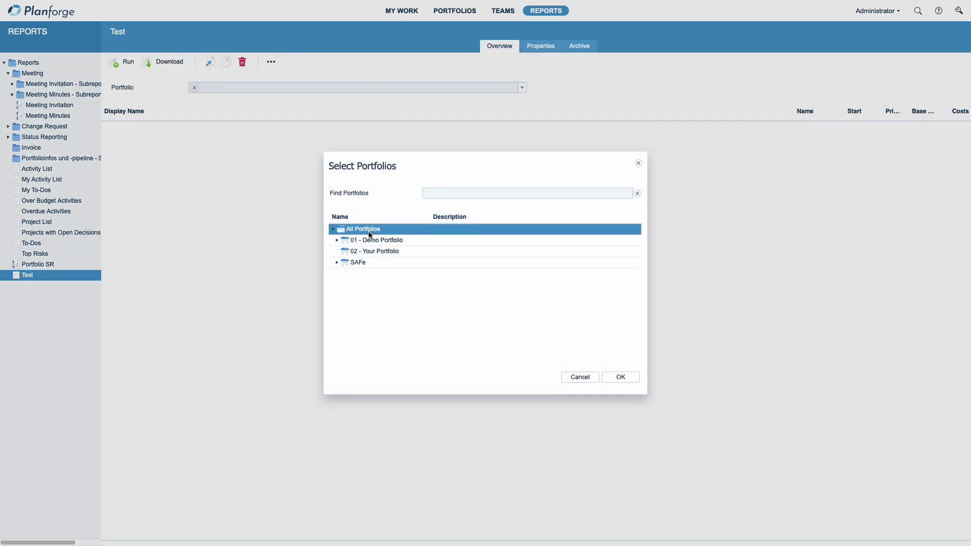
left_click(394, 241)
left_click(628, 379)
left_click(130, 68)
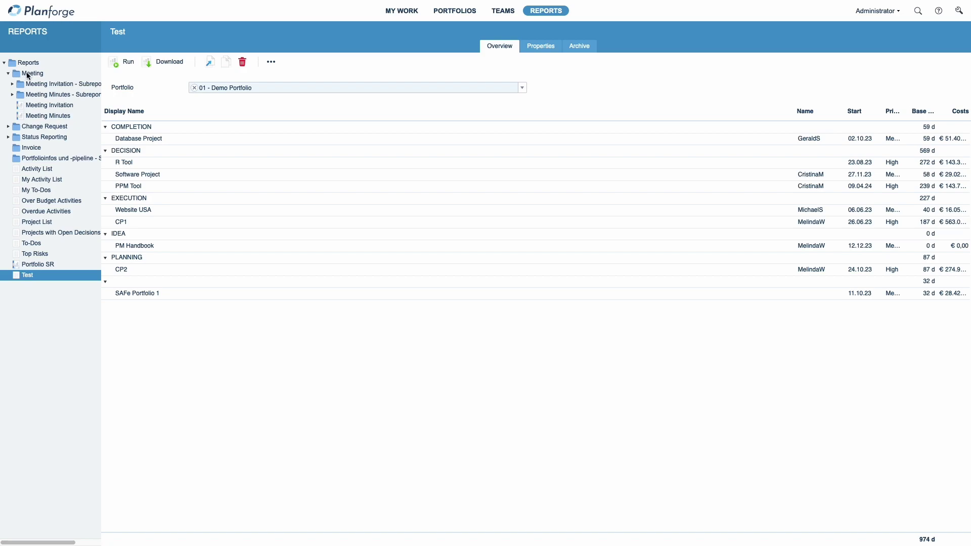
left_click(32, 107)
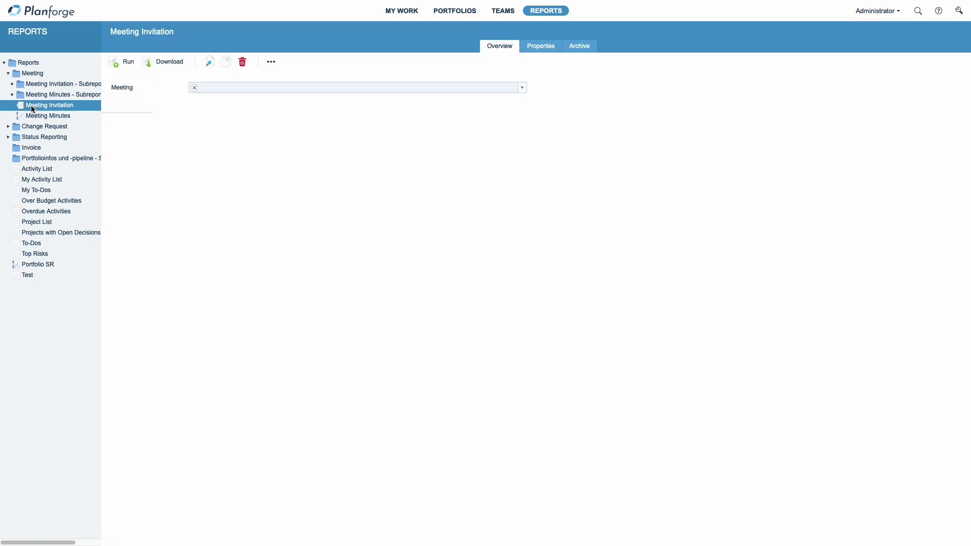
Step: Add the Meeting Minutes To-Do Minutes subreport to Meeting Invitation's sections and save
left_click(538, 47)
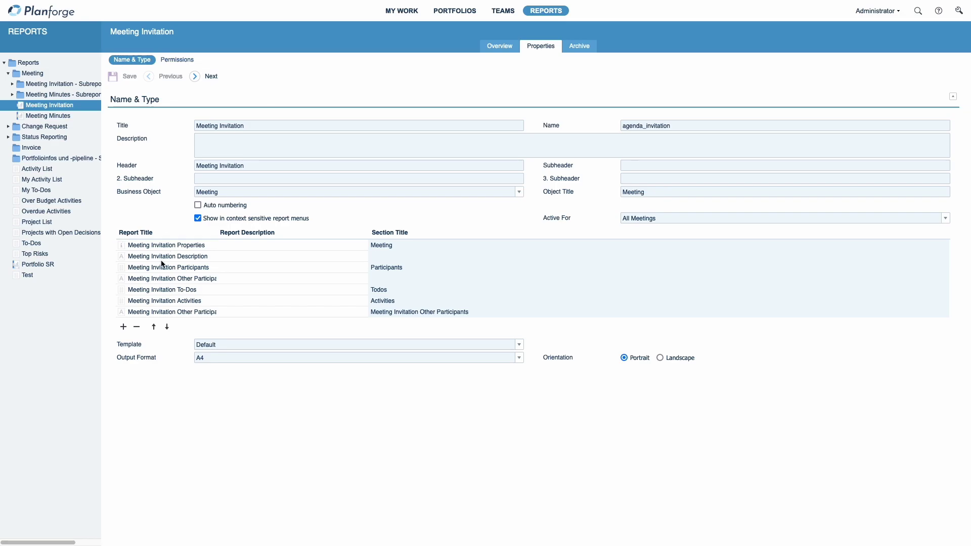
left_click(123, 327)
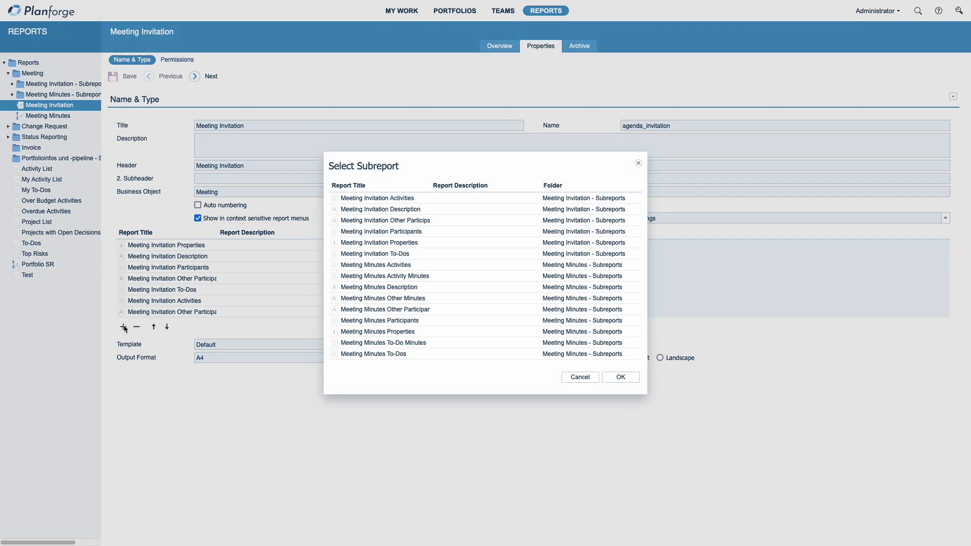
left_click(400, 343)
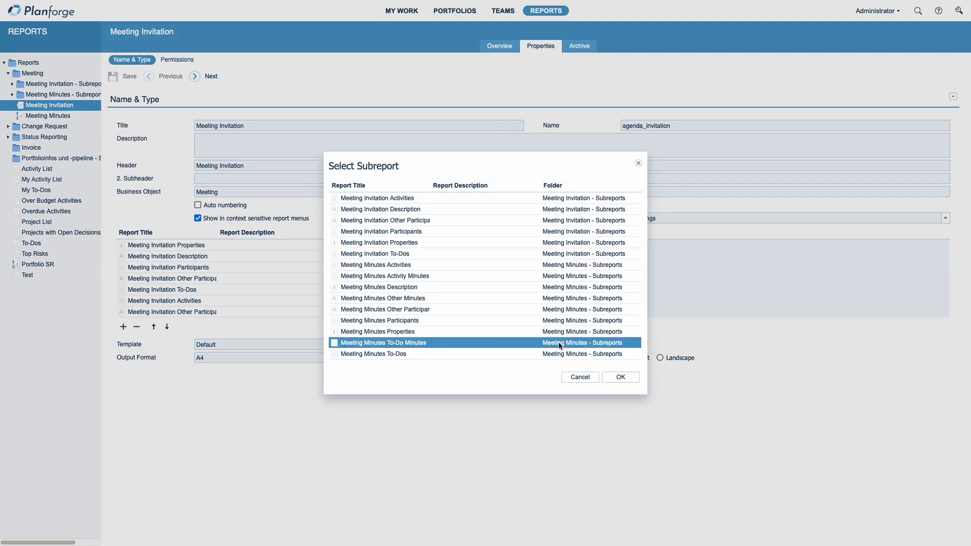
left_click(618, 377)
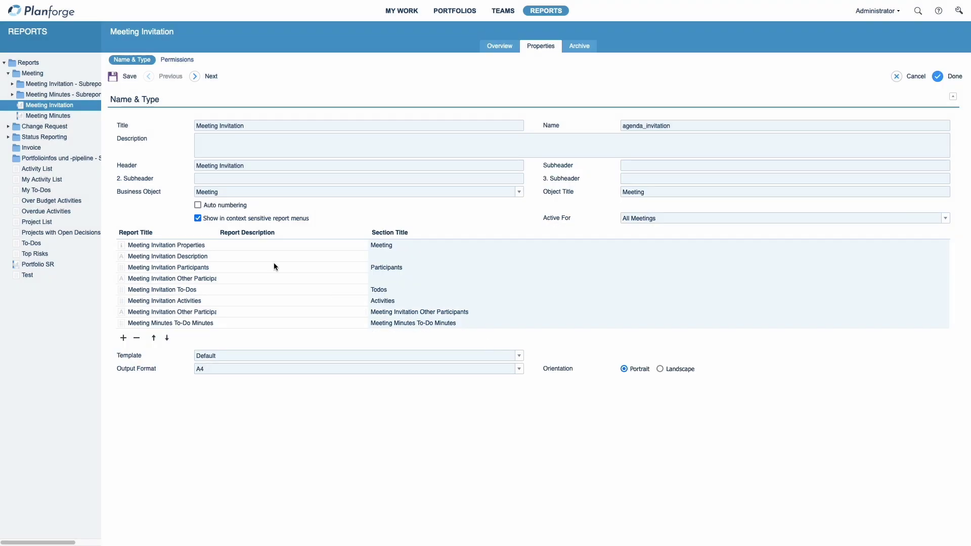
left_click(126, 76)
left_click(493, 49)
Step: Run Meeting Invitation for the Bug Discussion meeting and review the 3-page PDF
left_click(489, 90)
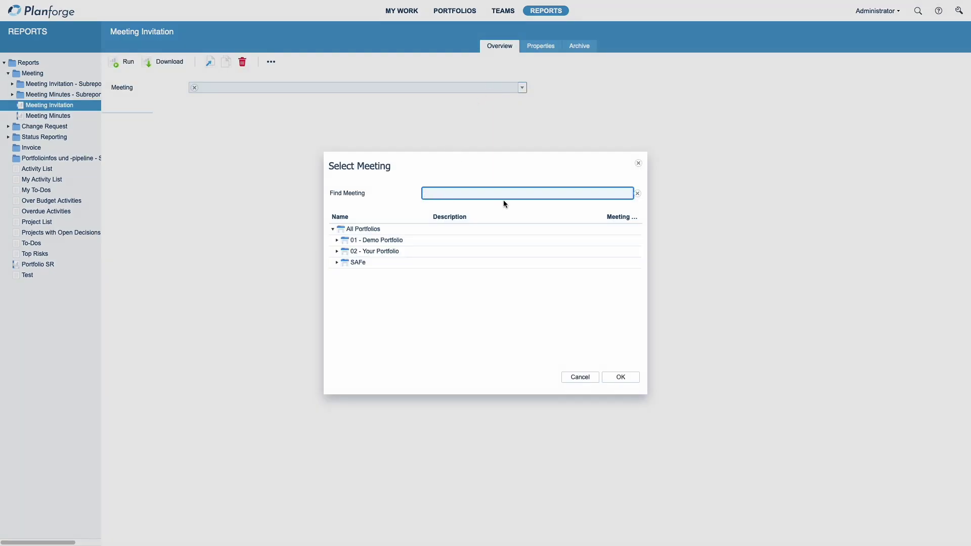
left_click(334, 229)
left_click(334, 228)
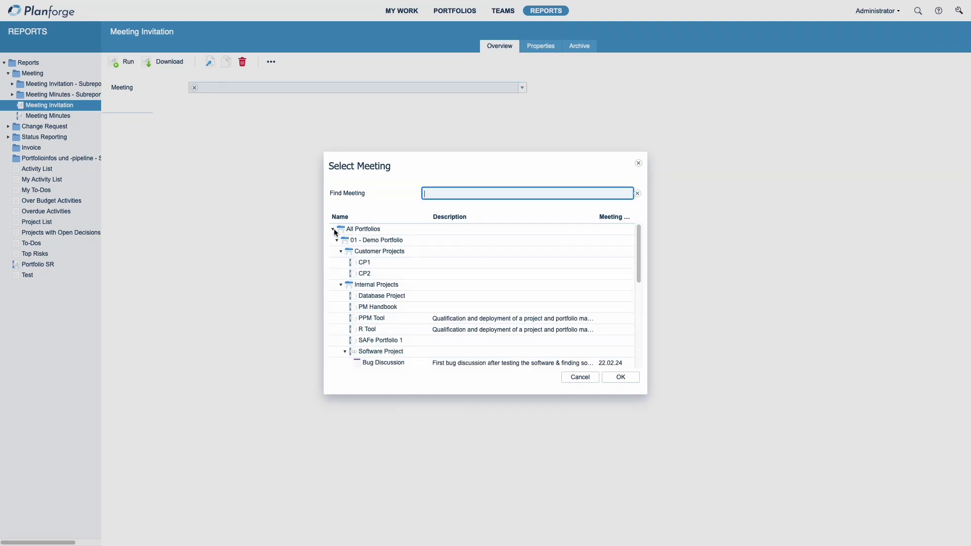
left_click(397, 364)
left_click(620, 377)
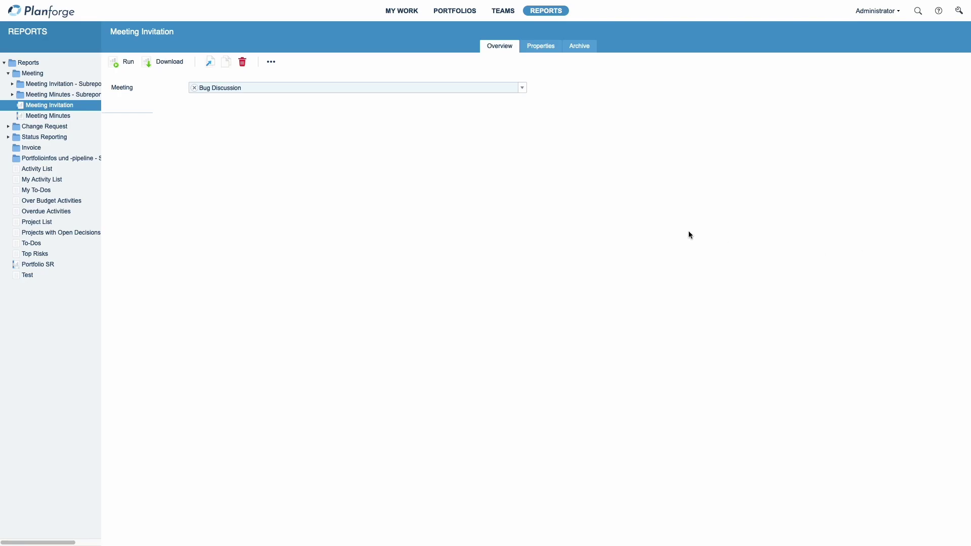
left_click(129, 63)
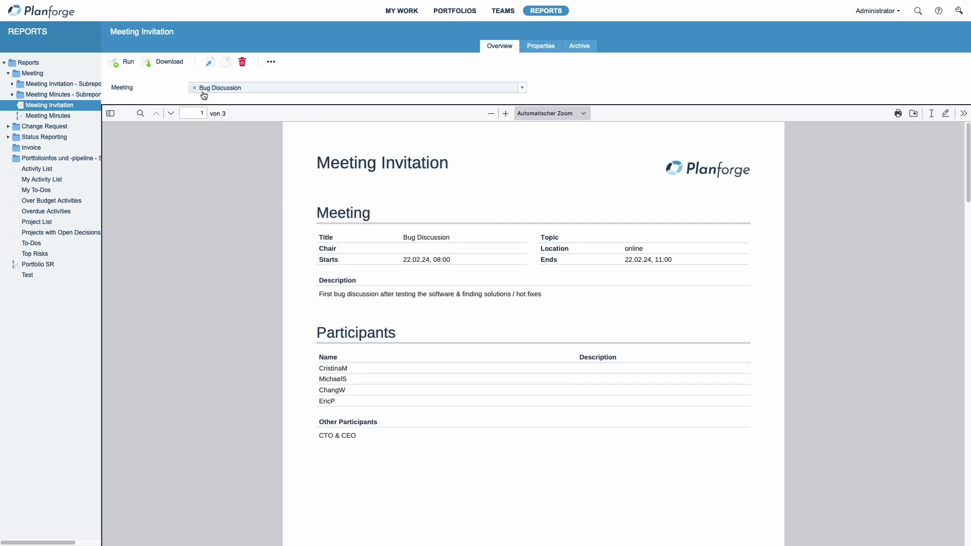
scroll(360, 305, "down", 2)
scroll(359, 305, "up", 3)
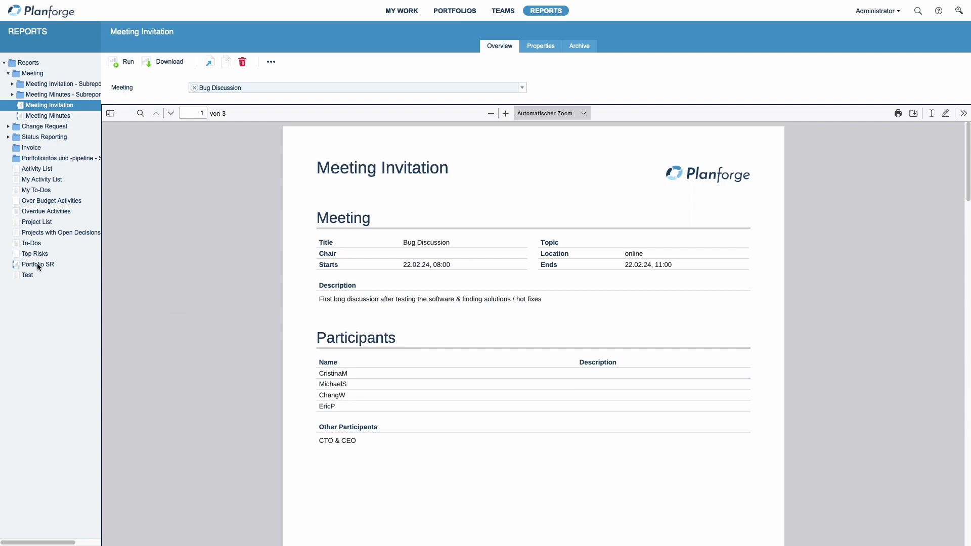
Step: Set the Portfolio SR report's portfolio input to All Portfolios
left_click(17, 266)
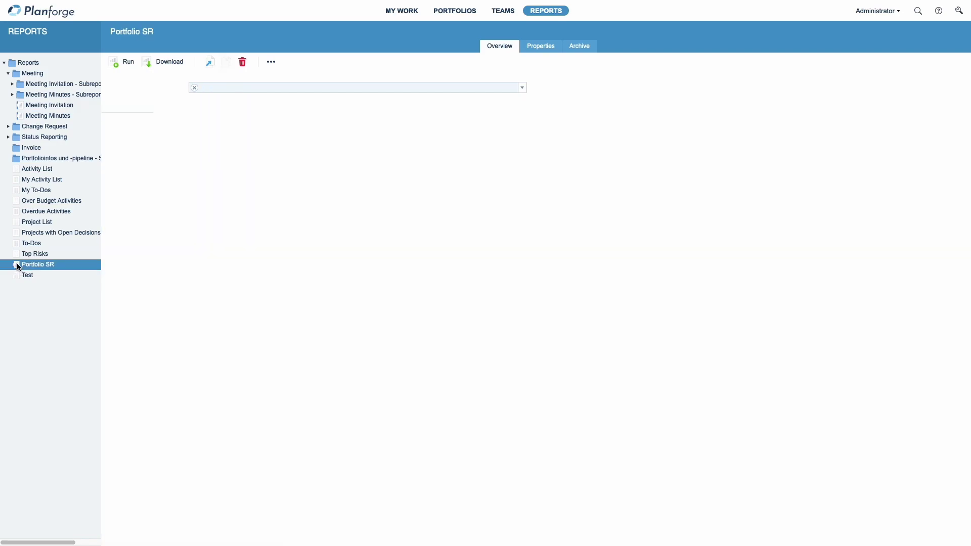
left_click(523, 88)
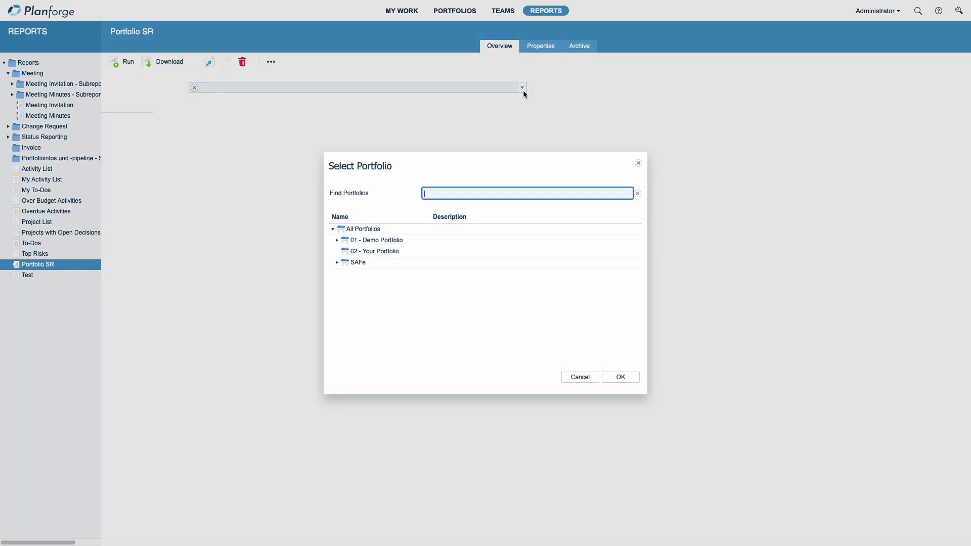
left_click(354, 231)
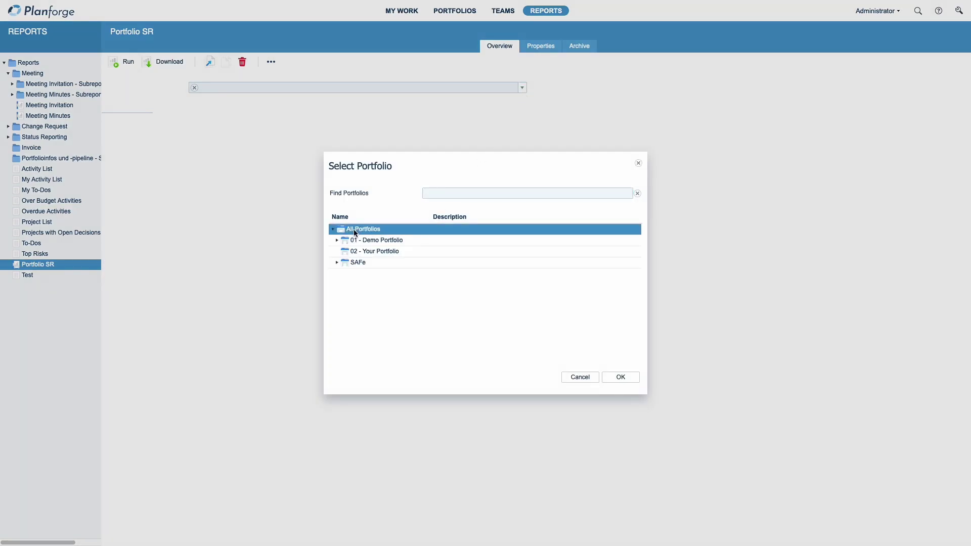
left_click(617, 380)
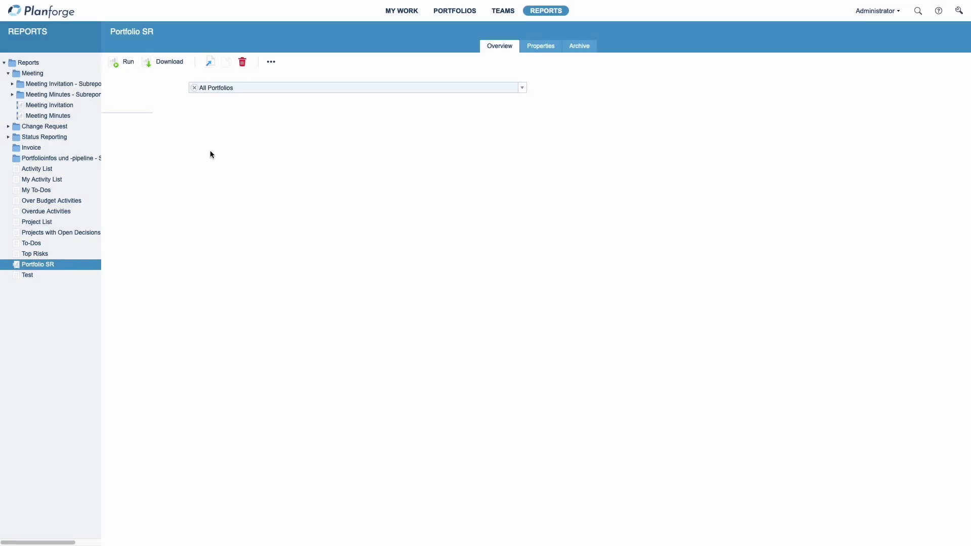
Step: Run Portfolio SR, review the 7-page PPM Tool status PDF, then go to Portfolios
left_click(129, 64)
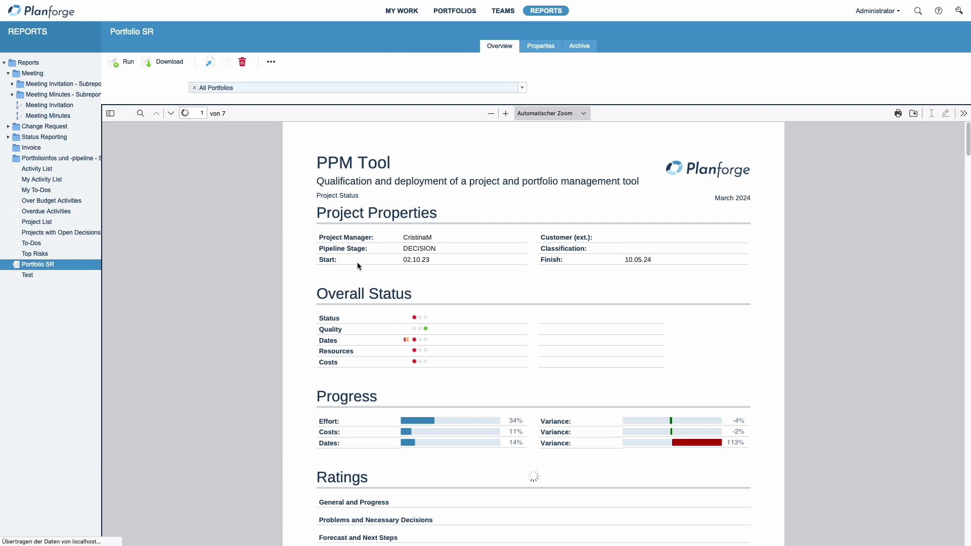
scroll(408, 378, "down", 10)
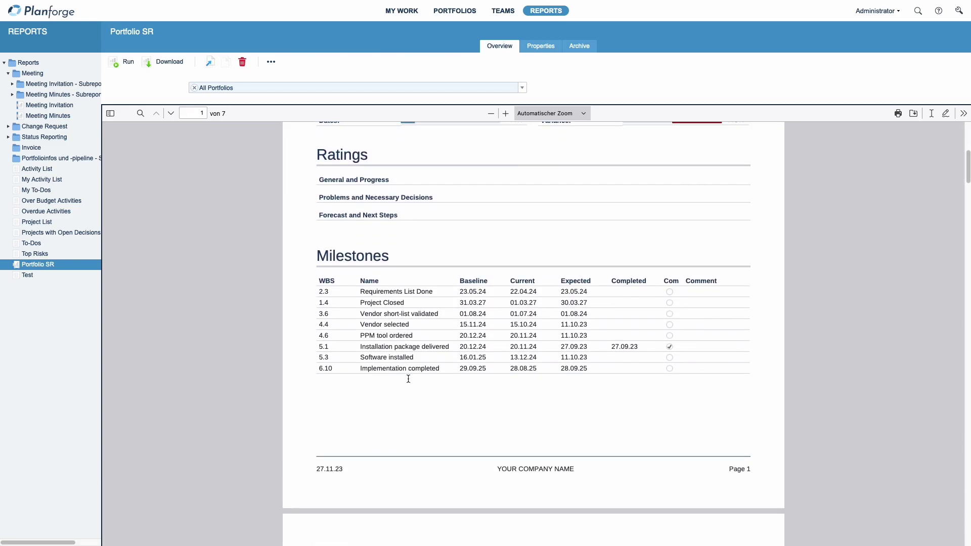
left_click(456, 12)
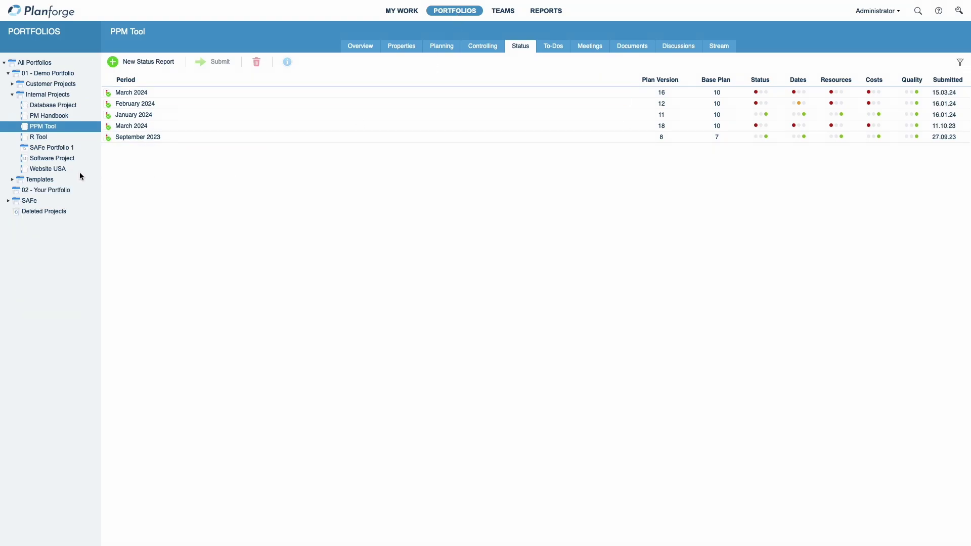
Step: Download the Project Charter report from PPM Tool's Properties charter page
left_click(392, 47)
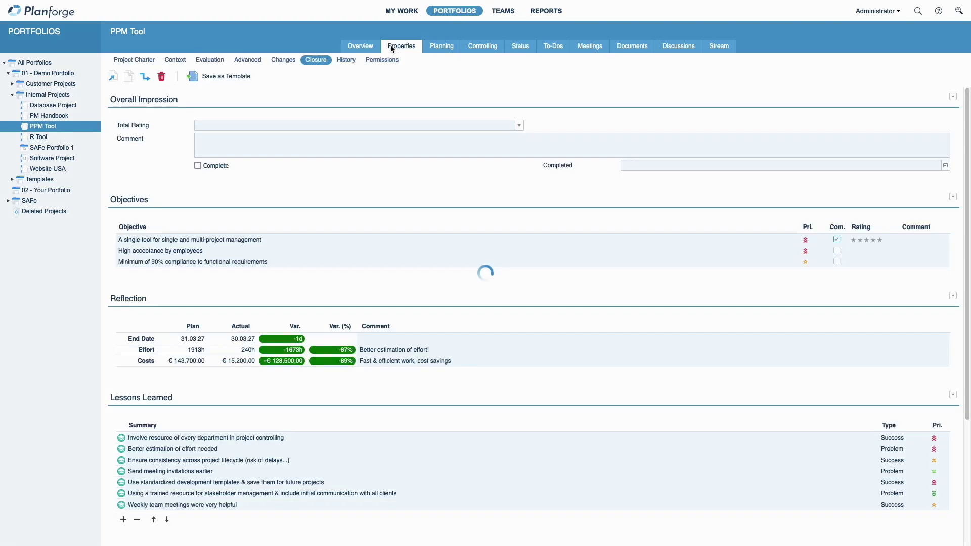
left_click(144, 61)
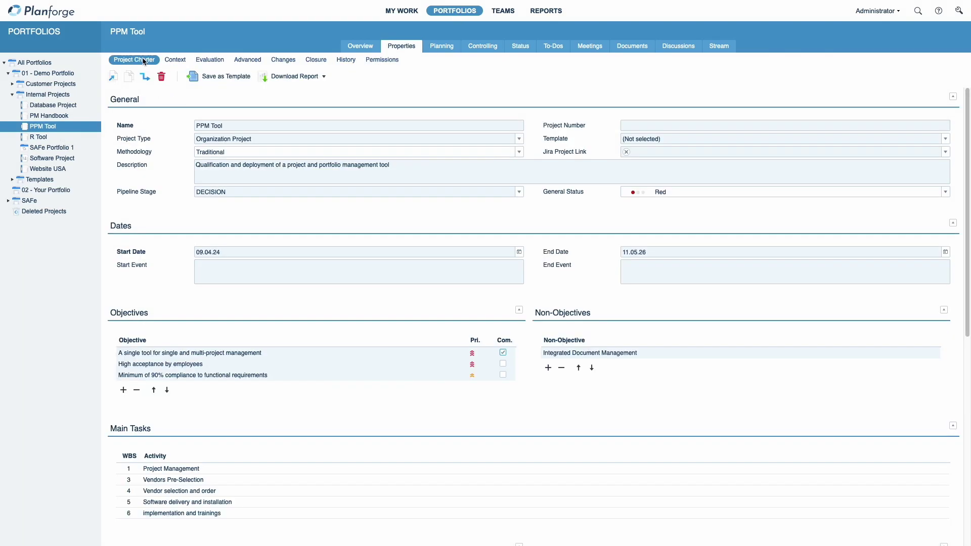
left_click(282, 80)
left_click(284, 94)
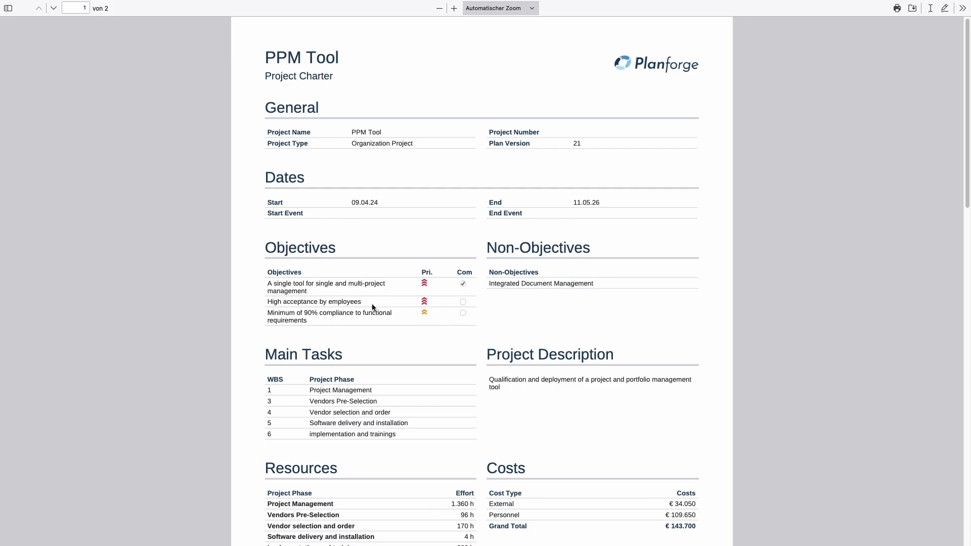
Step: Review the 2-page Project Charter PDF and return to the Planforge tab
scroll(372, 304, "down", 6)
scroll(374, 323, "down", 7)
mouse_move(285, 3)
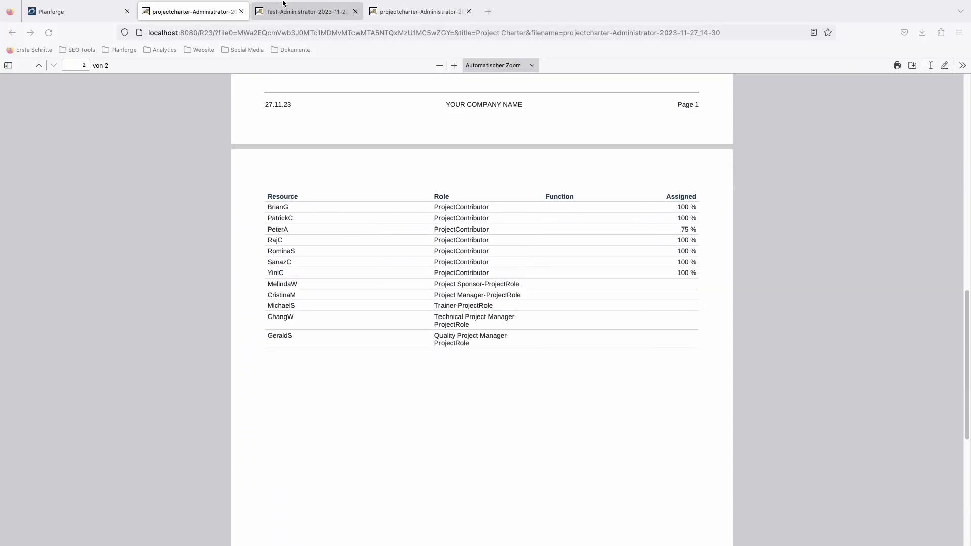
left_click(91, 11)
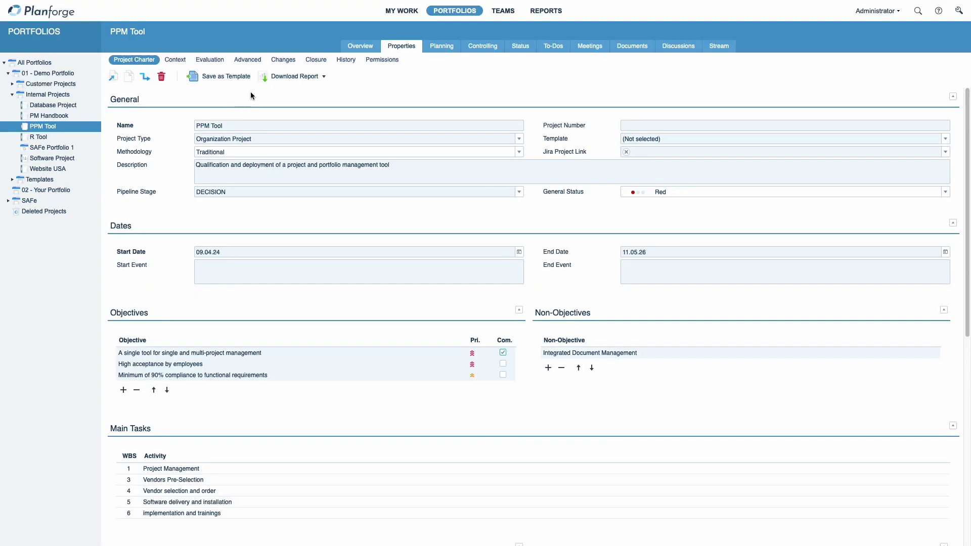
Step: Look through PPM Tool's Closure details and report list, then show its five status reports
left_click(315, 60)
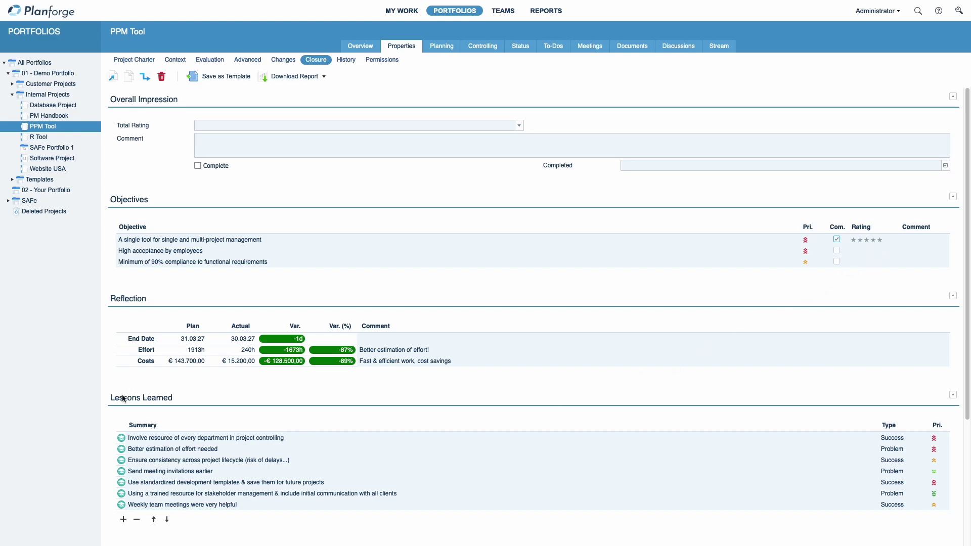
scroll(150, 401, "down", 3)
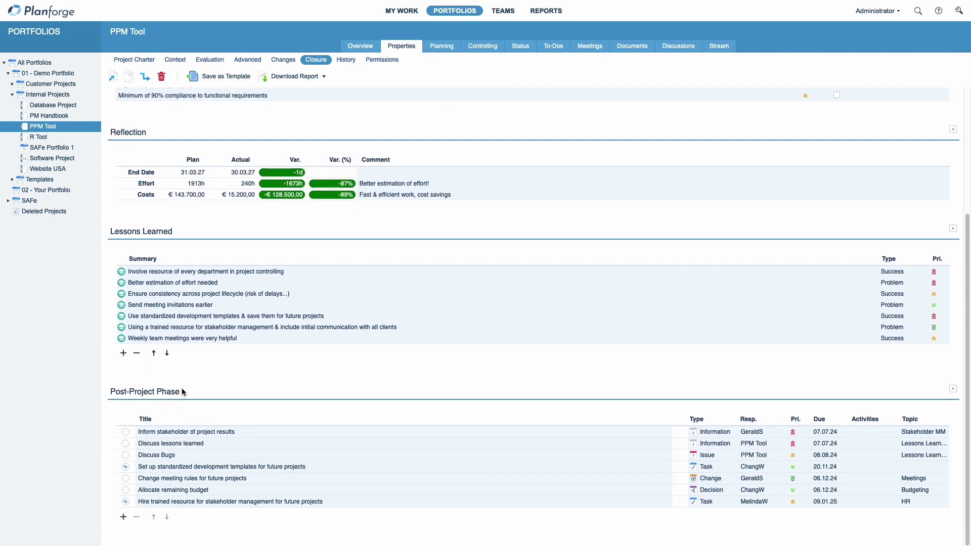
scroll(181, 387, "up", 3)
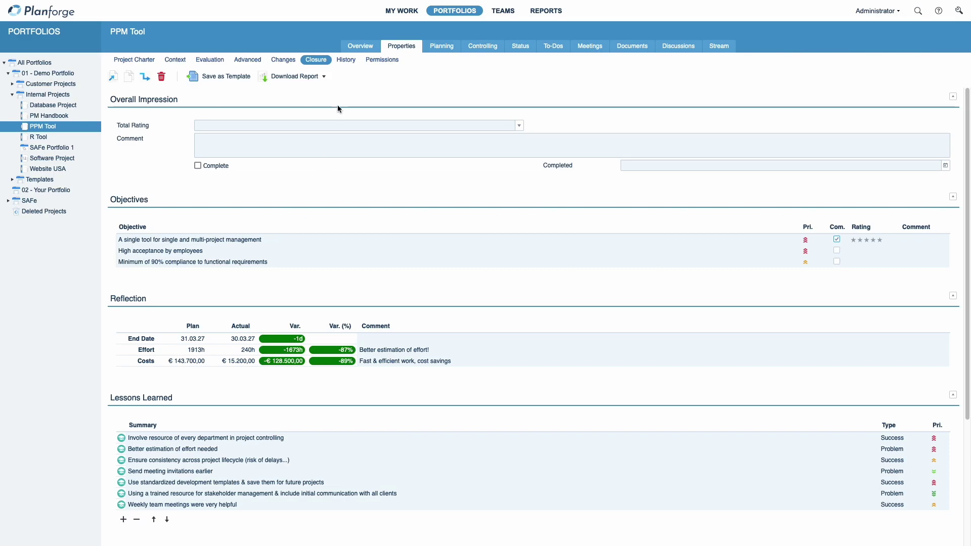
left_click(311, 81)
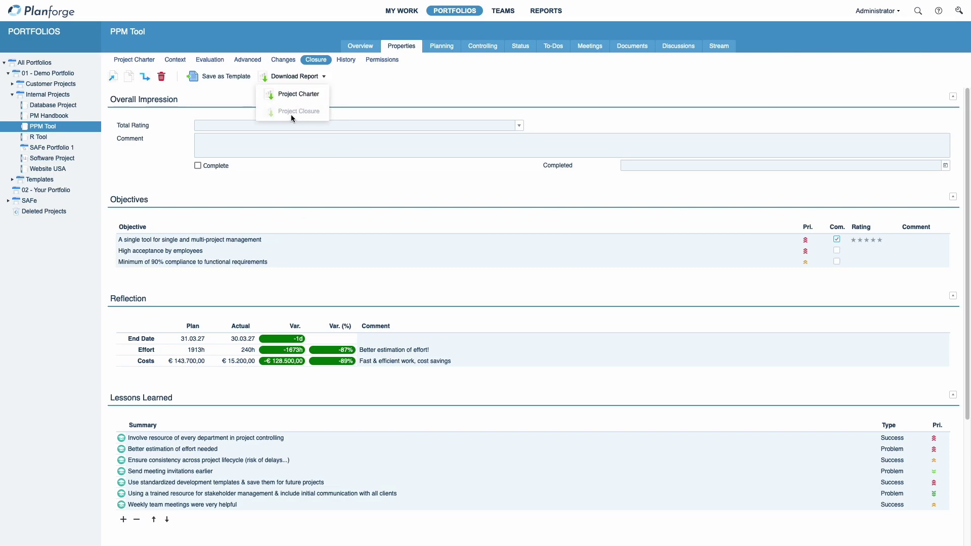
left_click(304, 172)
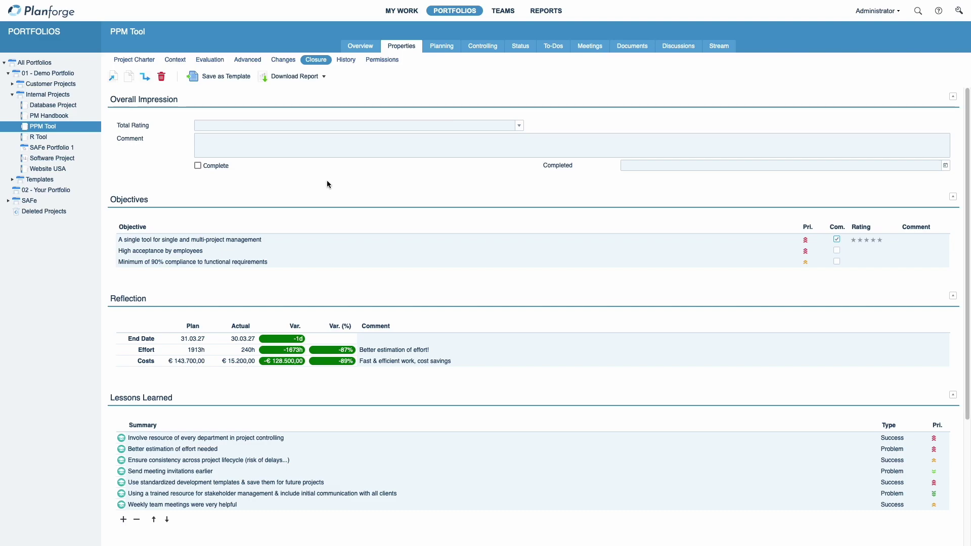
left_click(520, 49)
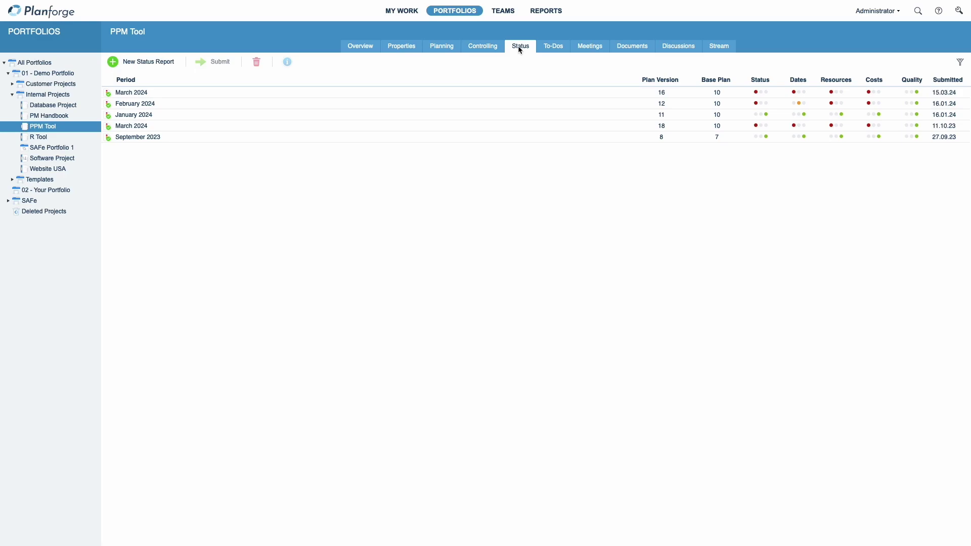